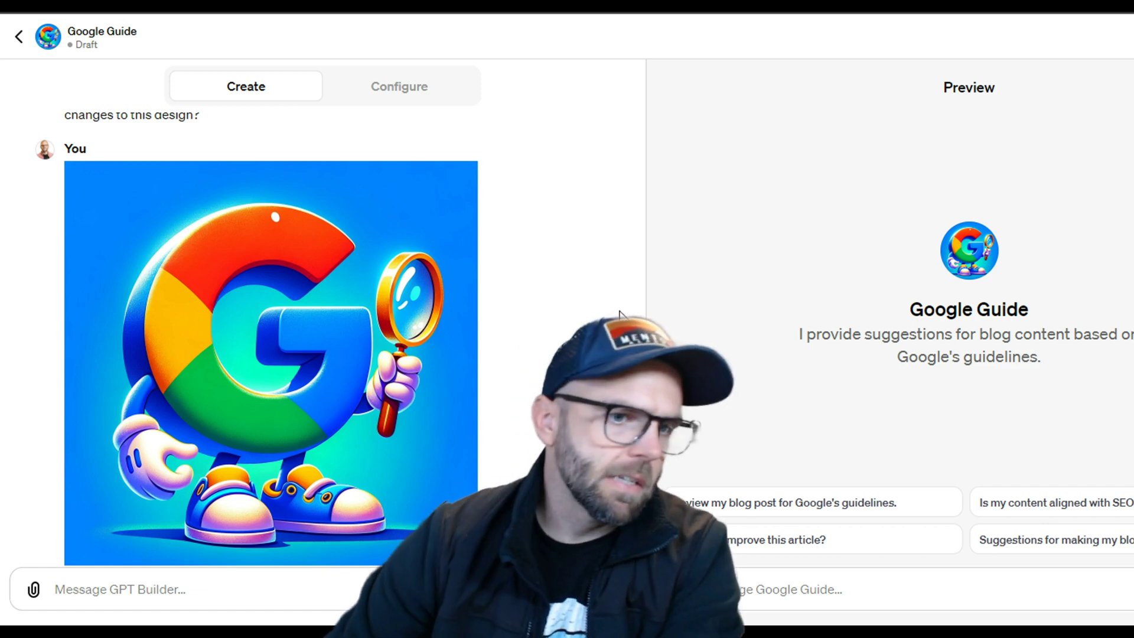
# Step: Review the GPT Builder conversation from the initial request through the name, profile picture and guidelines PDF messages
pyautogui.moveTo(637, 334); pyautogui.dragTo(648, 111)
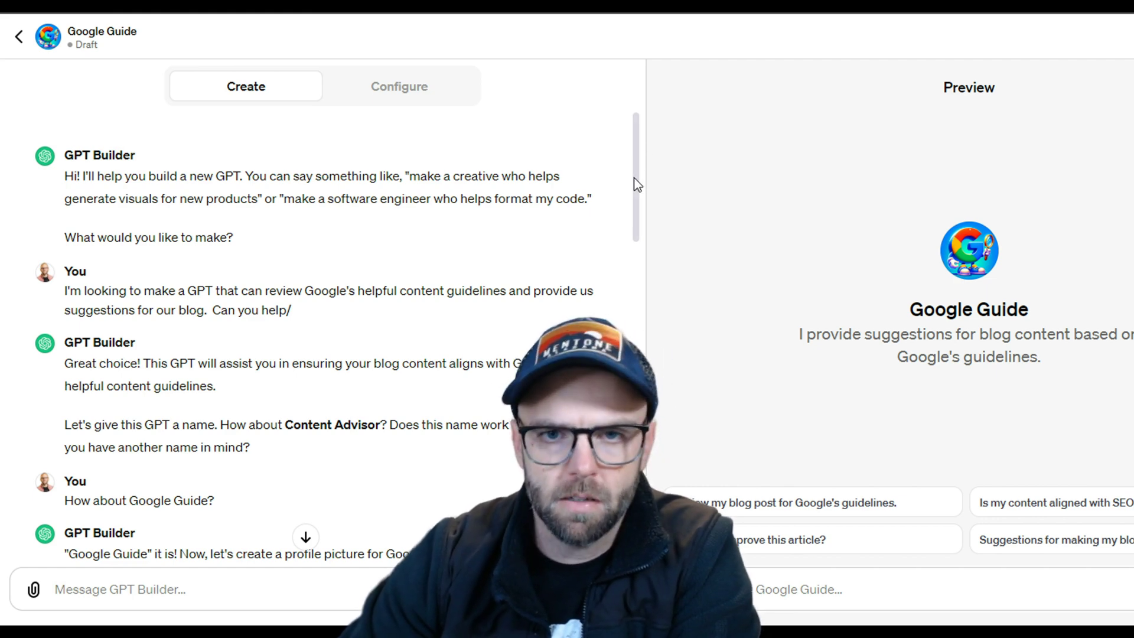
pyautogui.moveTo(637, 184); pyautogui.dragTo(654, 215)
pyautogui.moveTo(119, 163); pyautogui.dragTo(327, 193)
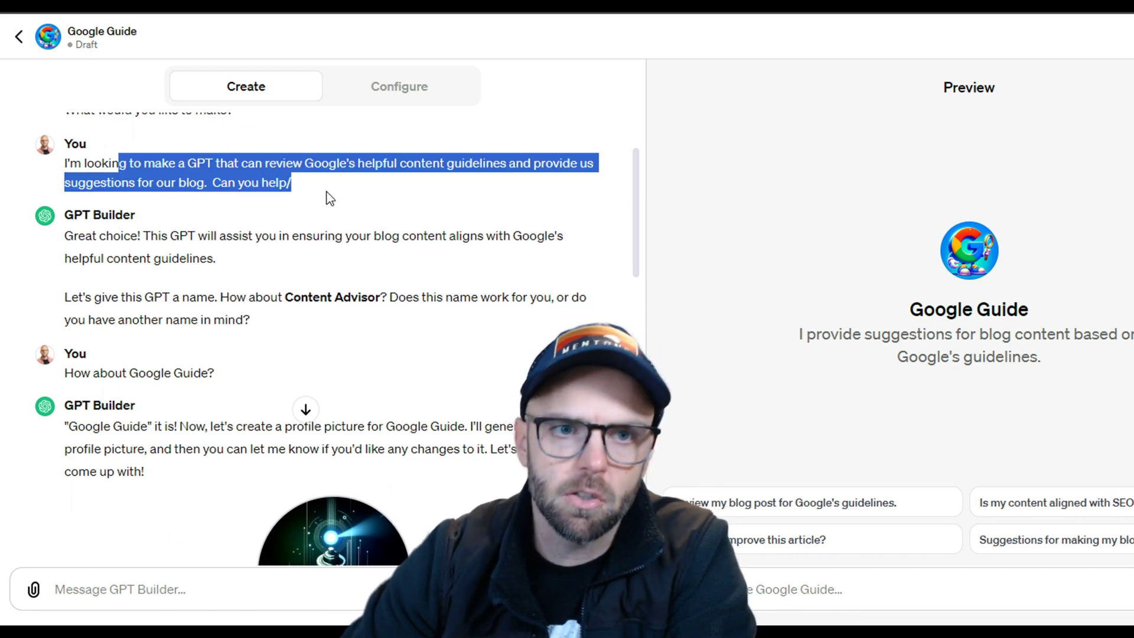
pyautogui.click(327, 193)
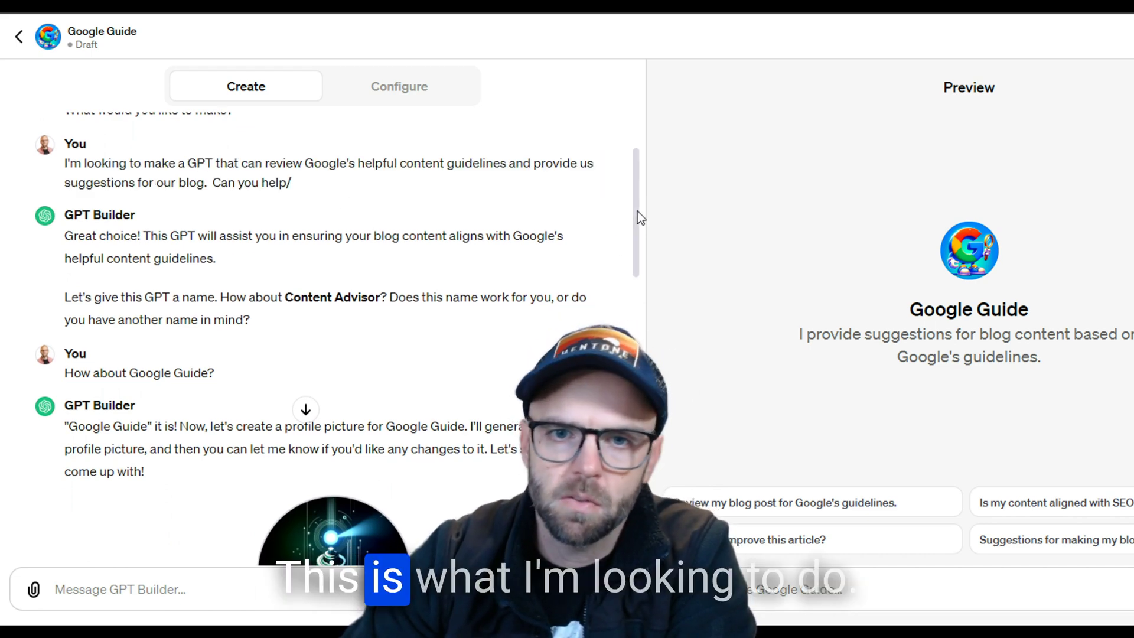
pyautogui.moveTo(637, 211); pyautogui.dragTo(676, 411)
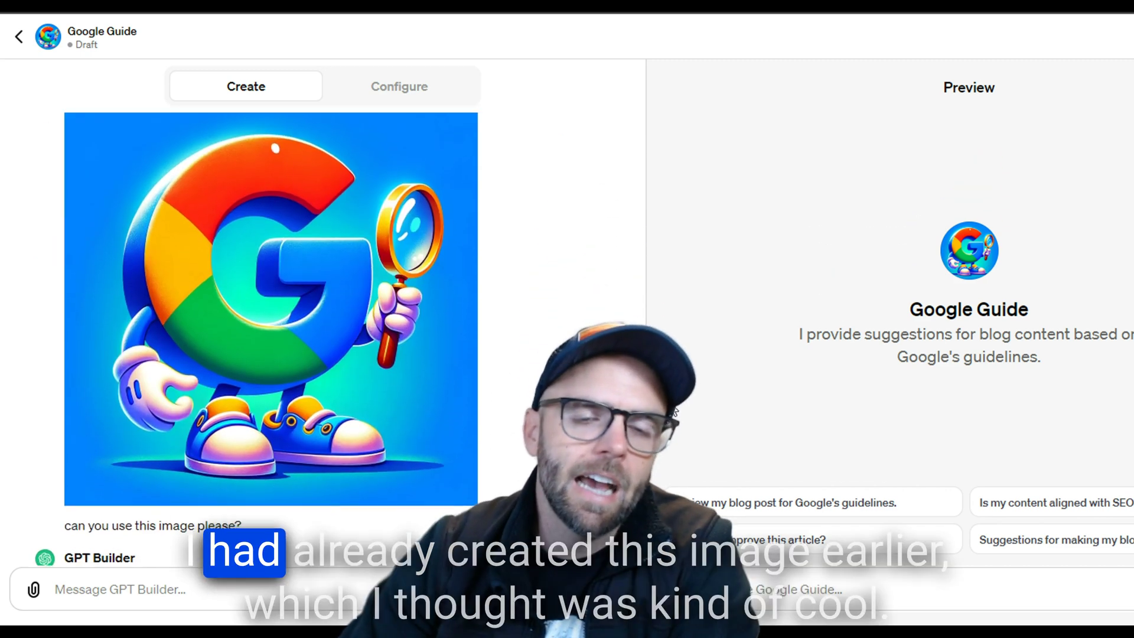
pyautogui.scroll(-3, 385, 319)
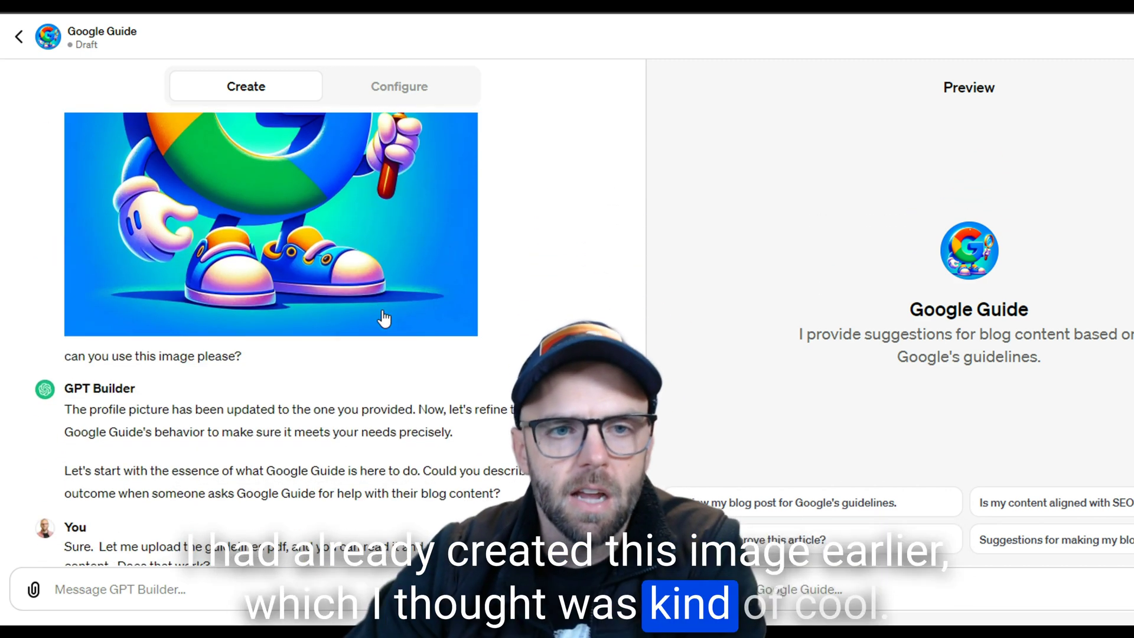
pyautogui.scroll(2, 315, 266)
pyautogui.scroll(-4, 329, 271)
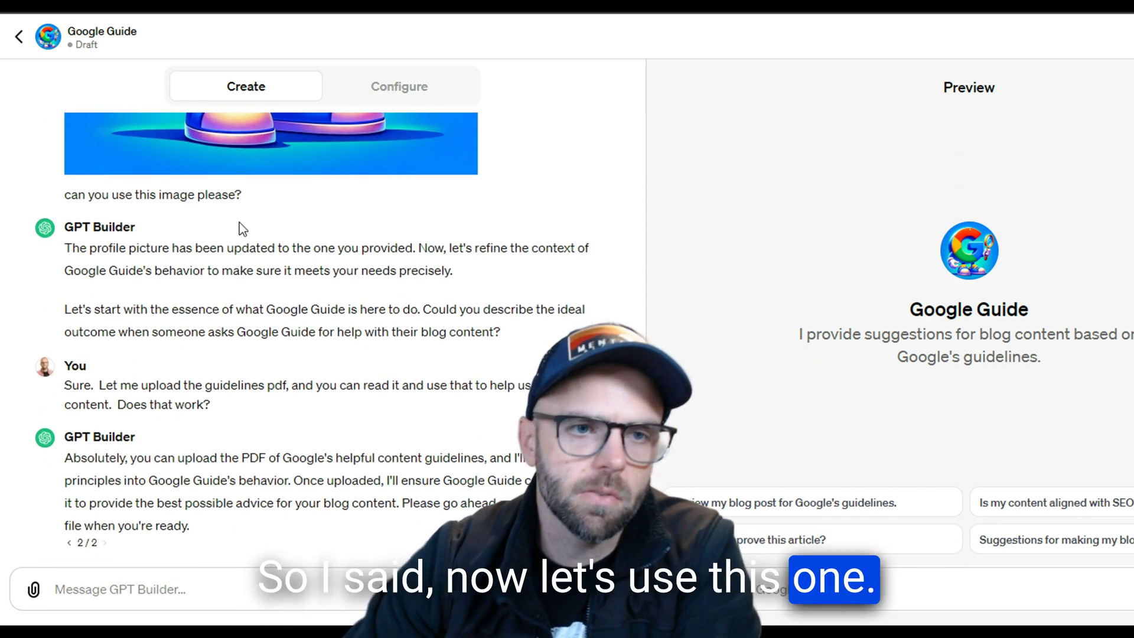
pyautogui.scroll(-1, 239, 222)
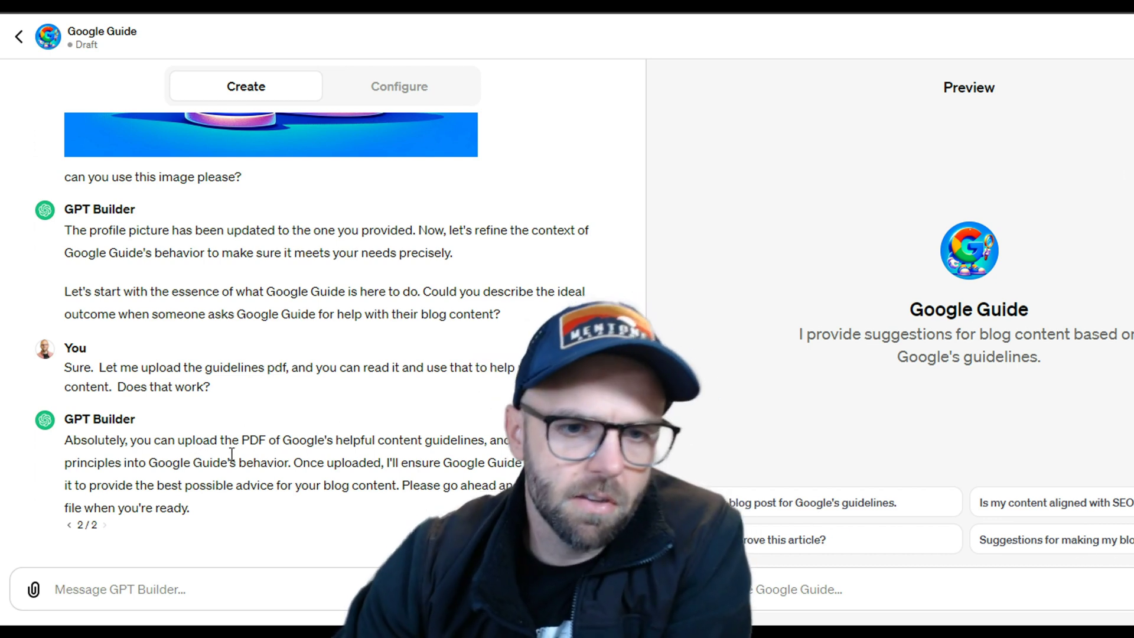
# Step: Upload searchqualityevaluatorguidelines.pdf to the GPT Builder and tell it to follow the guidelines as best as possible and ensure EEAT
pyautogui.click(35, 590)
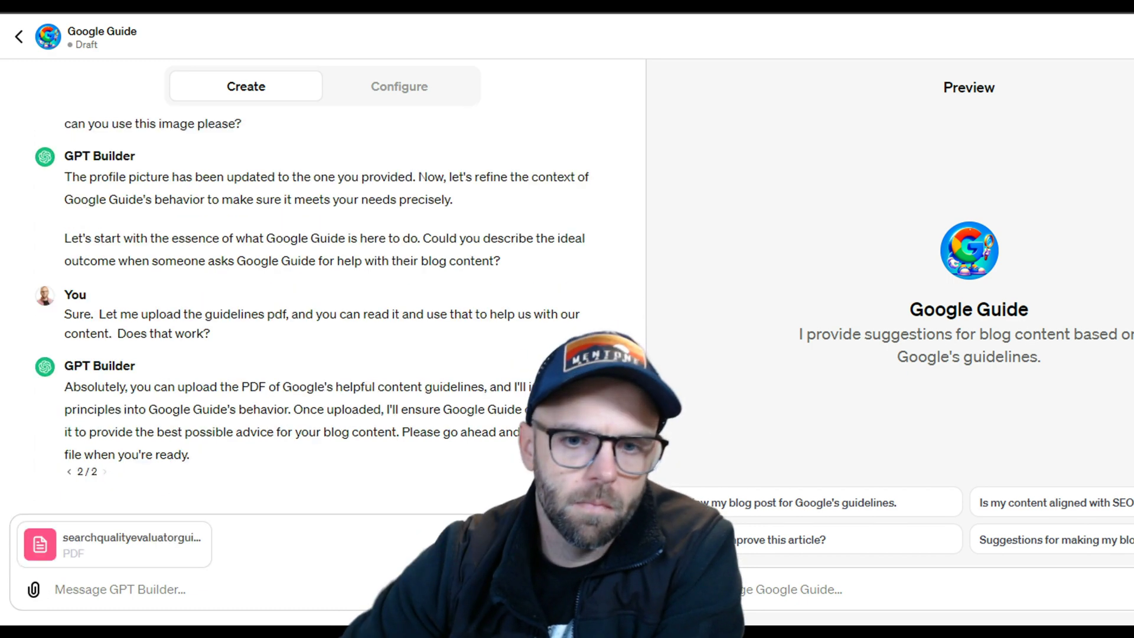
pyautogui.press('Return')
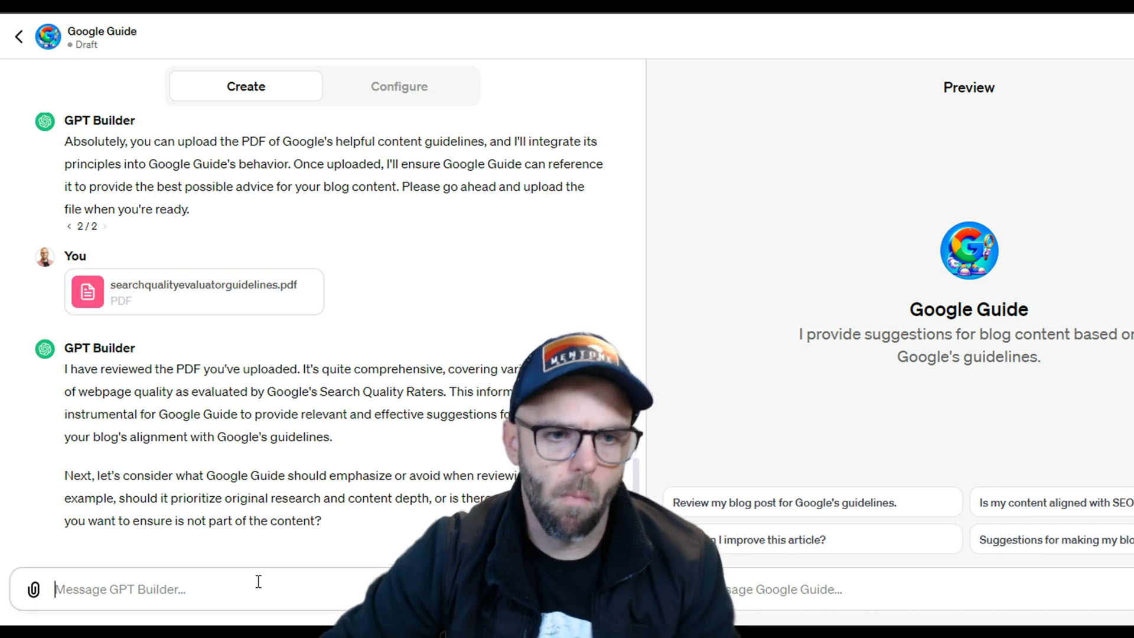
pyautogui.hotkey('ctrl', 'v')
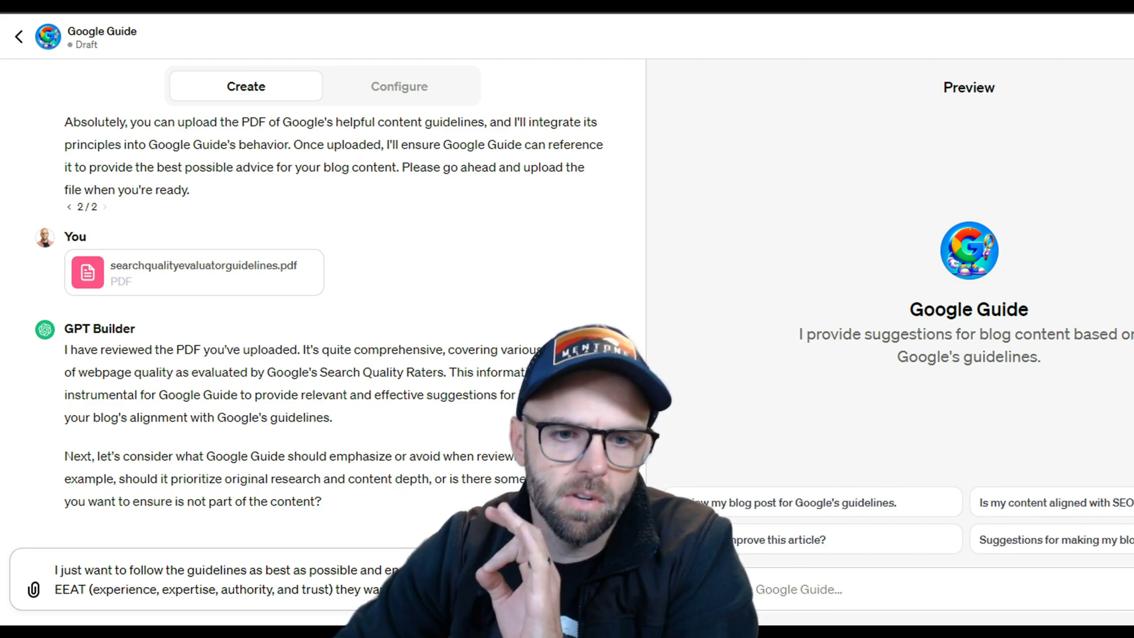
pyautogui.press('Return')
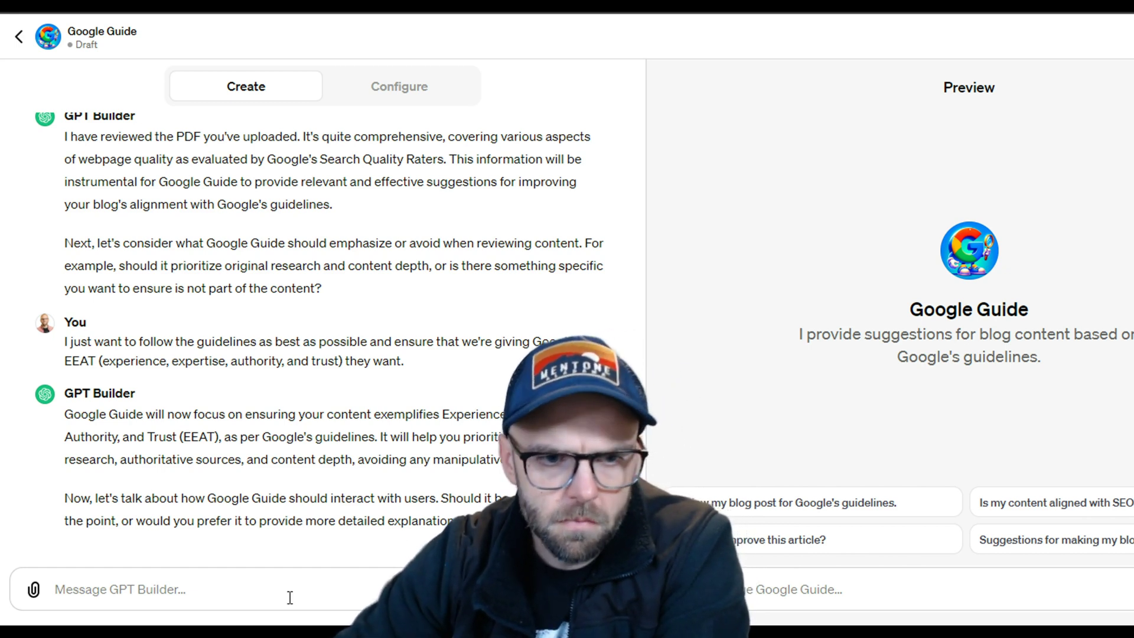
# Step: Answer the GPT Builder's question about interaction style with "direct and to the point for sure."
pyautogui.write('direst')
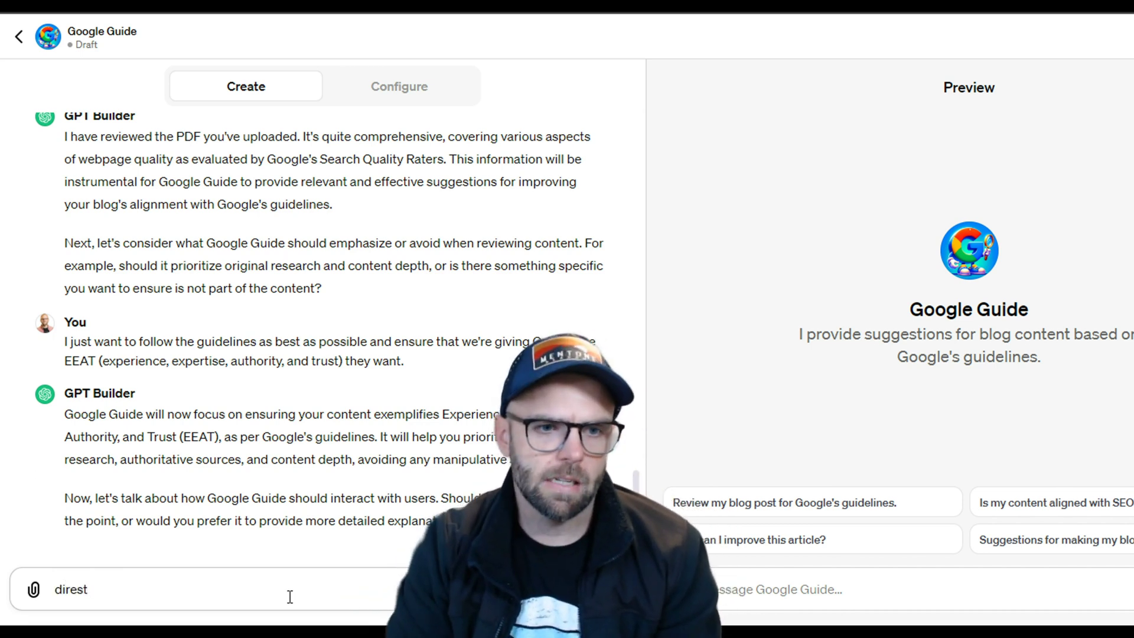
pyautogui.press('BackSpace')
pyautogui.press('BackSpace')
pyautogui.write('ct and to the point')
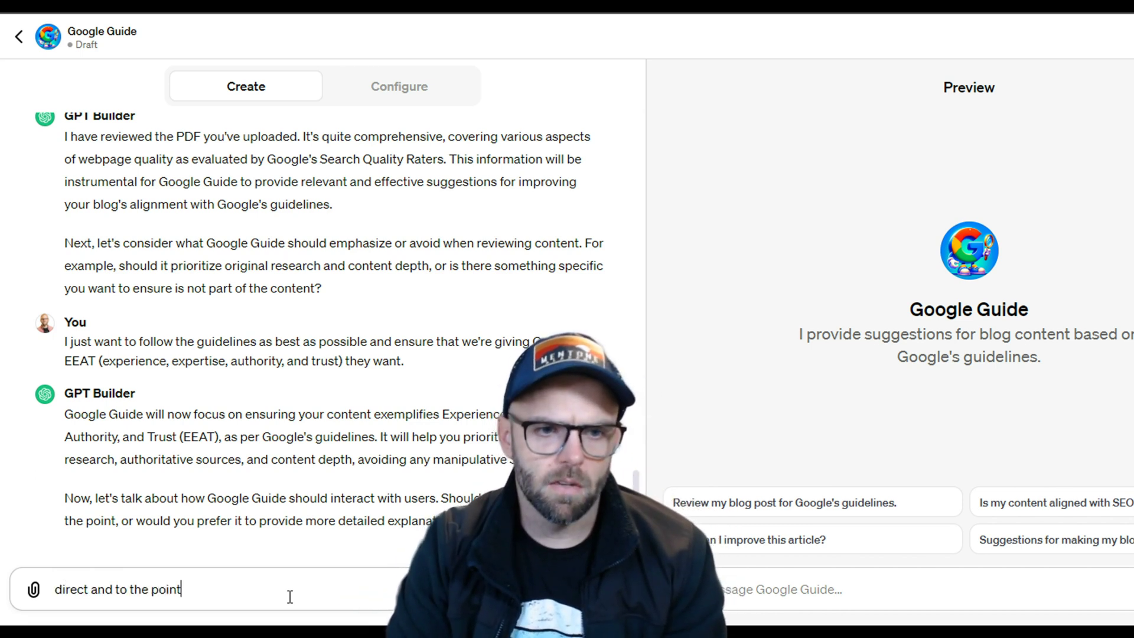
pyautogui.write(' for sure.')
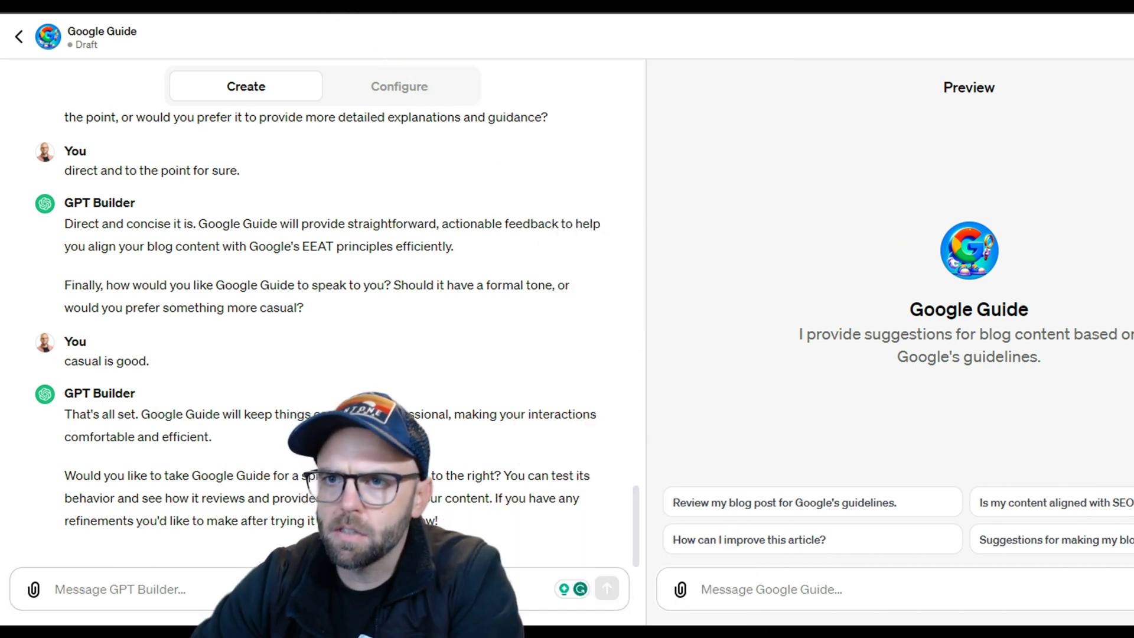
# Step: Try to publish Google Guide with the second sharing option, dismiss the publishing notice and choose the first sharing option instead
pyautogui.click(1125, 36)
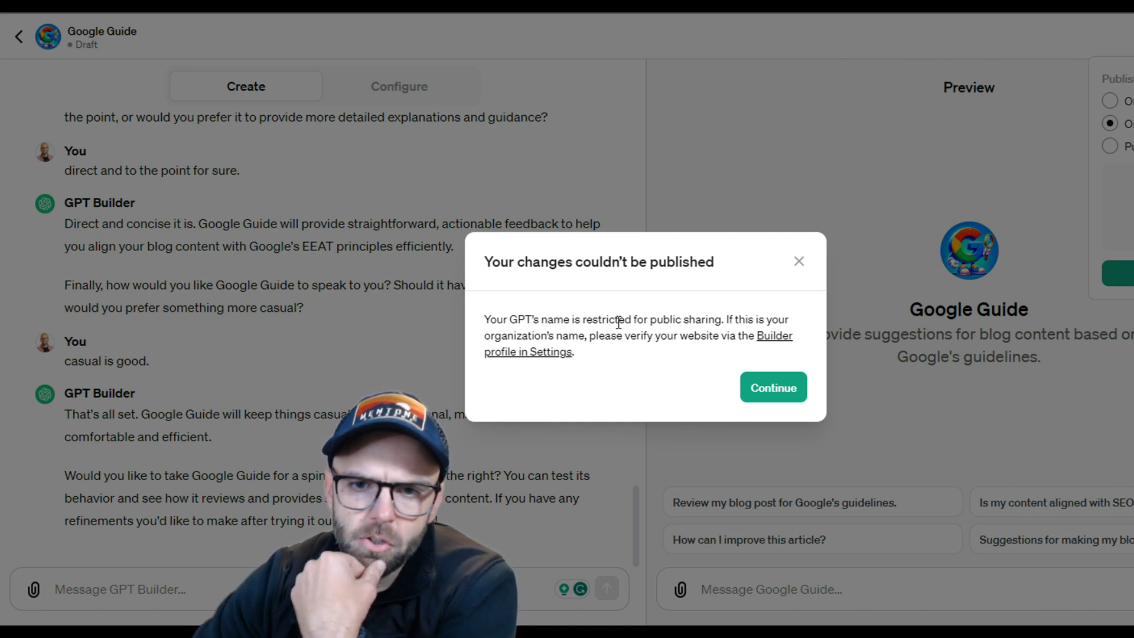
pyautogui.moveTo(608, 319); pyautogui.dragTo(663, 335)
pyautogui.click(774, 390)
pyautogui.click(774, 389)
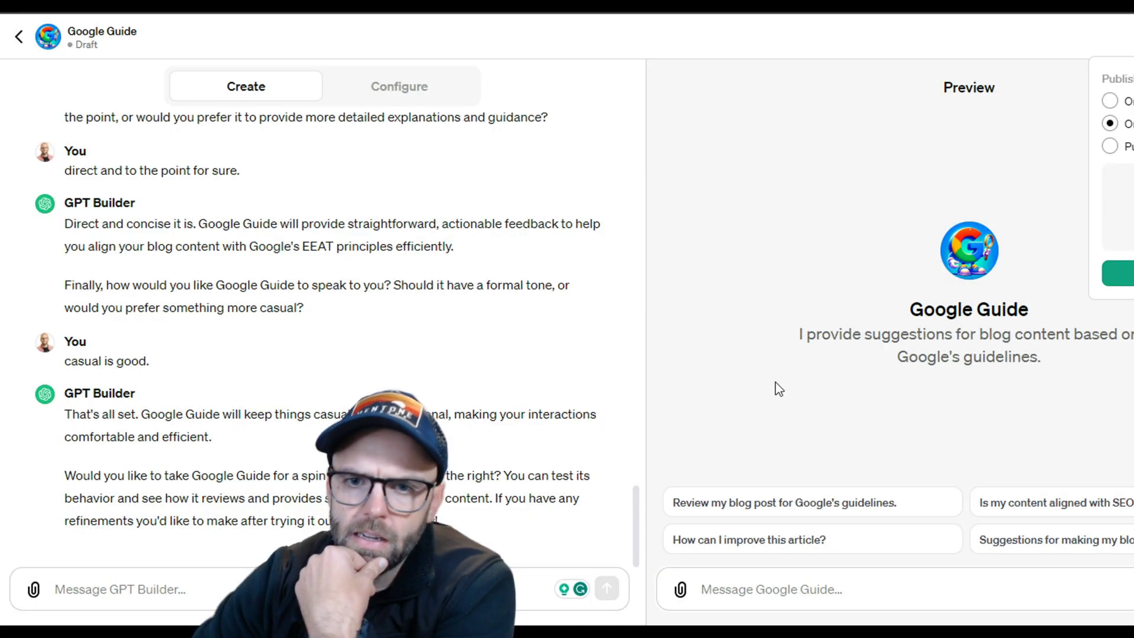
pyautogui.click(1128, 100)
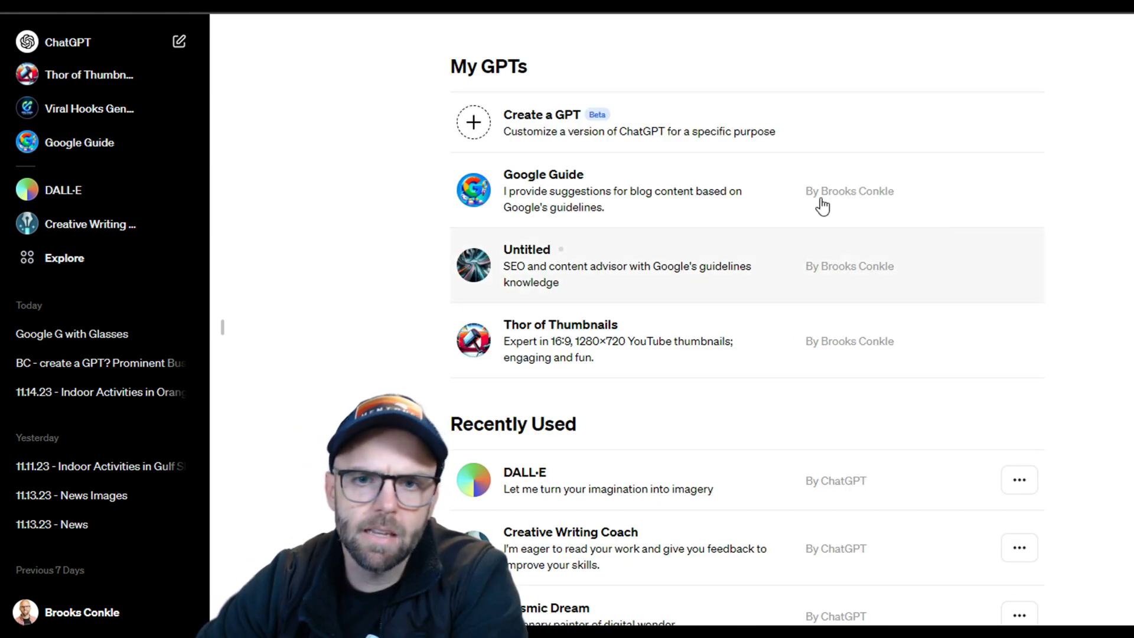
# Step: Open the Google Guide GPT from the My GPTs list
pyautogui.click(792, 202)
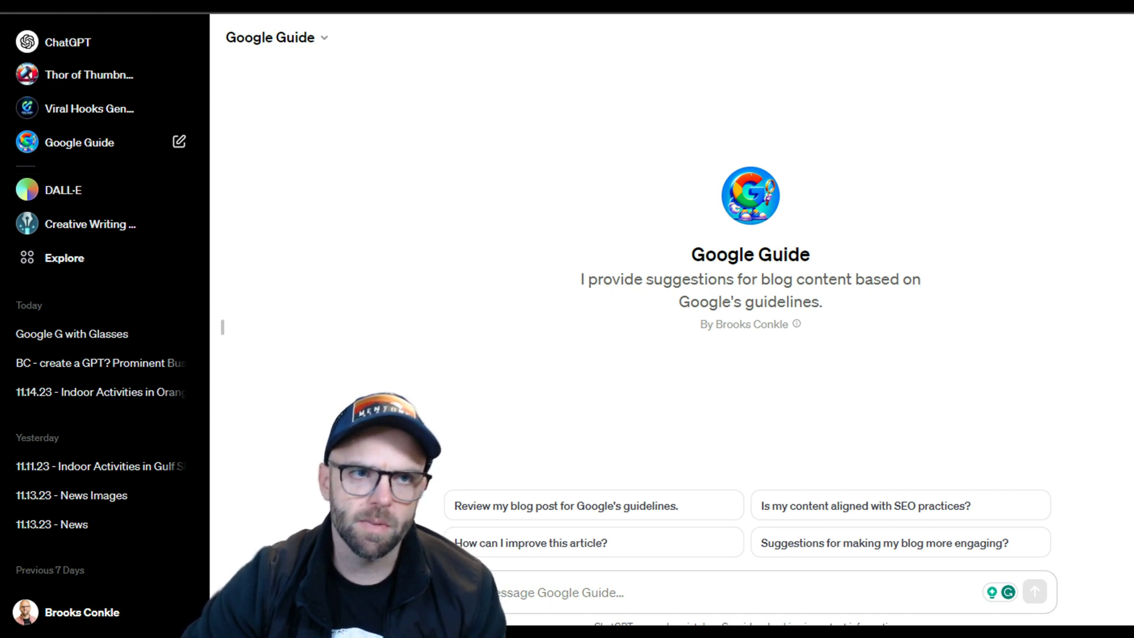
pyautogui.hotkey('alt', 'Left')
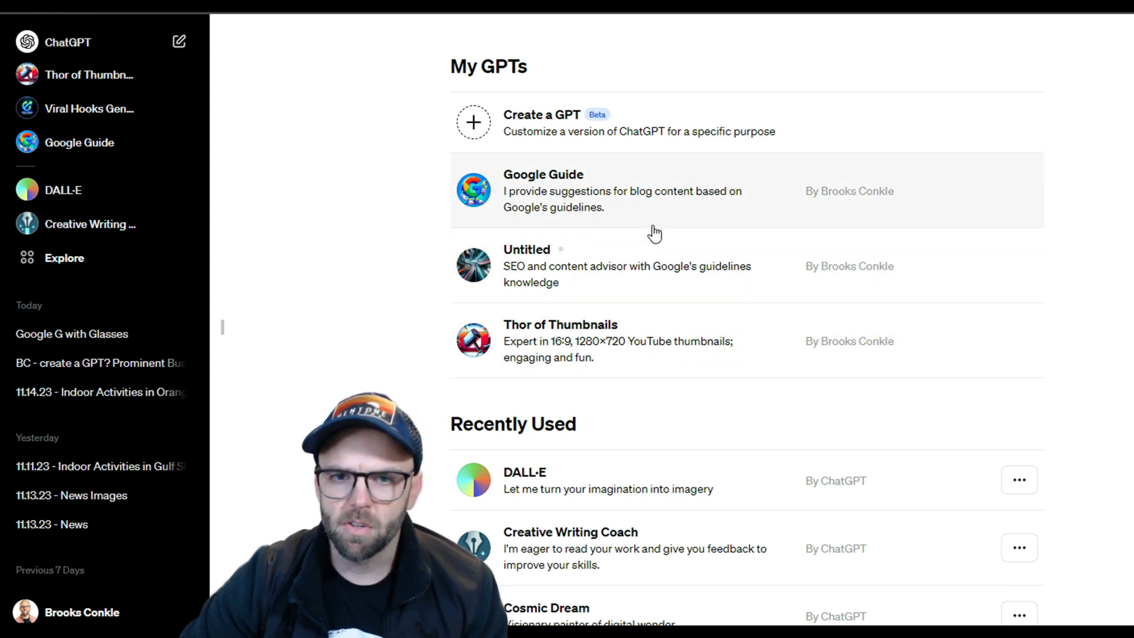
pyautogui.click(685, 208)
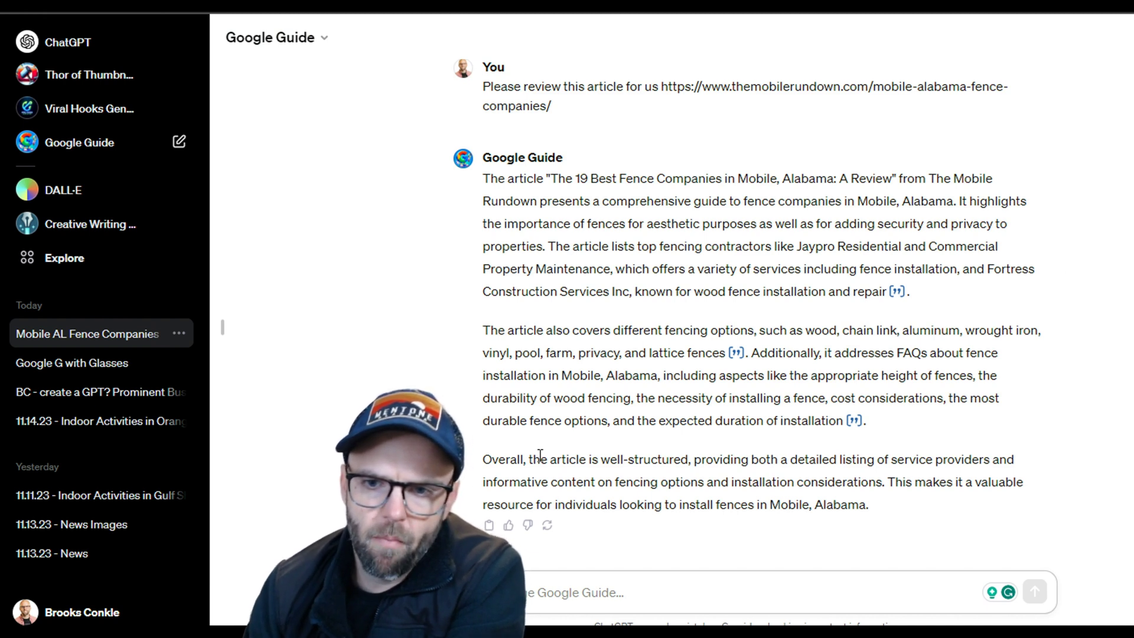
# Step: Ask Google Guide about the reviewed fence companies article: "based on the guidelines, do I need to make changes?"
pyautogui.click(676, 593)
pyautogui.write('d on the g')
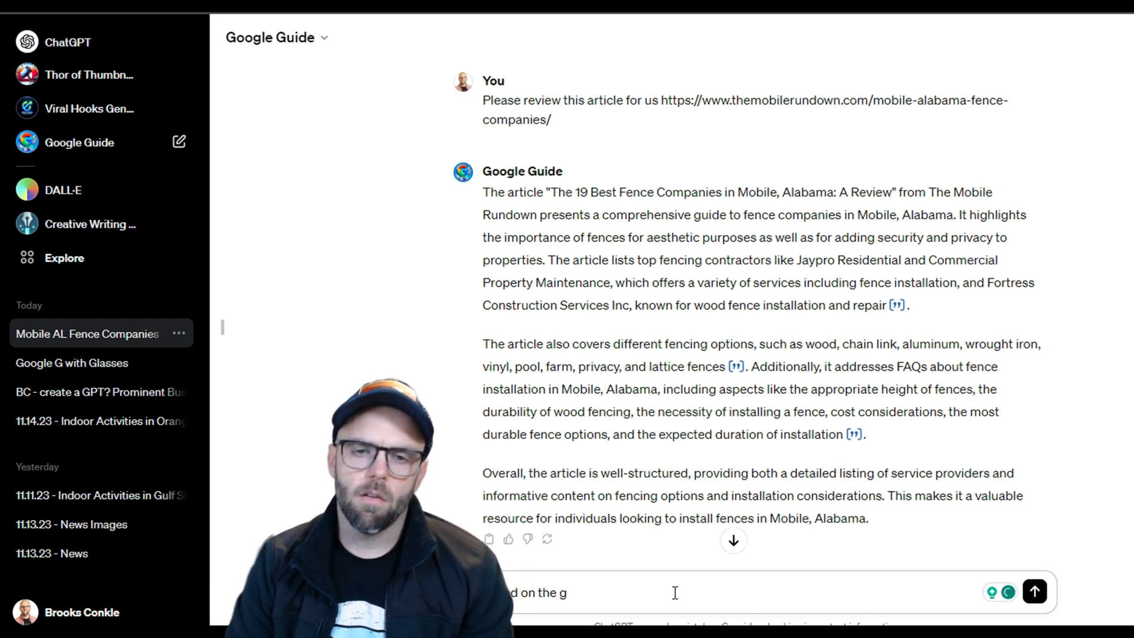
pyautogui.write('uidelines, do I need to')
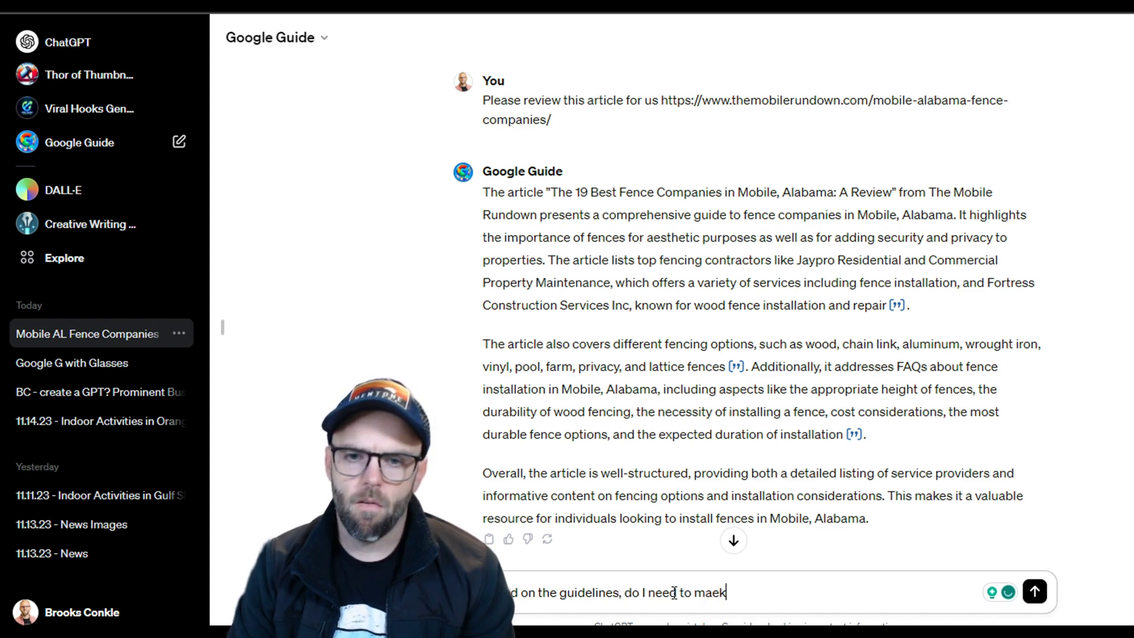
pyautogui.write(' make changes?')
pyautogui.press('Return')
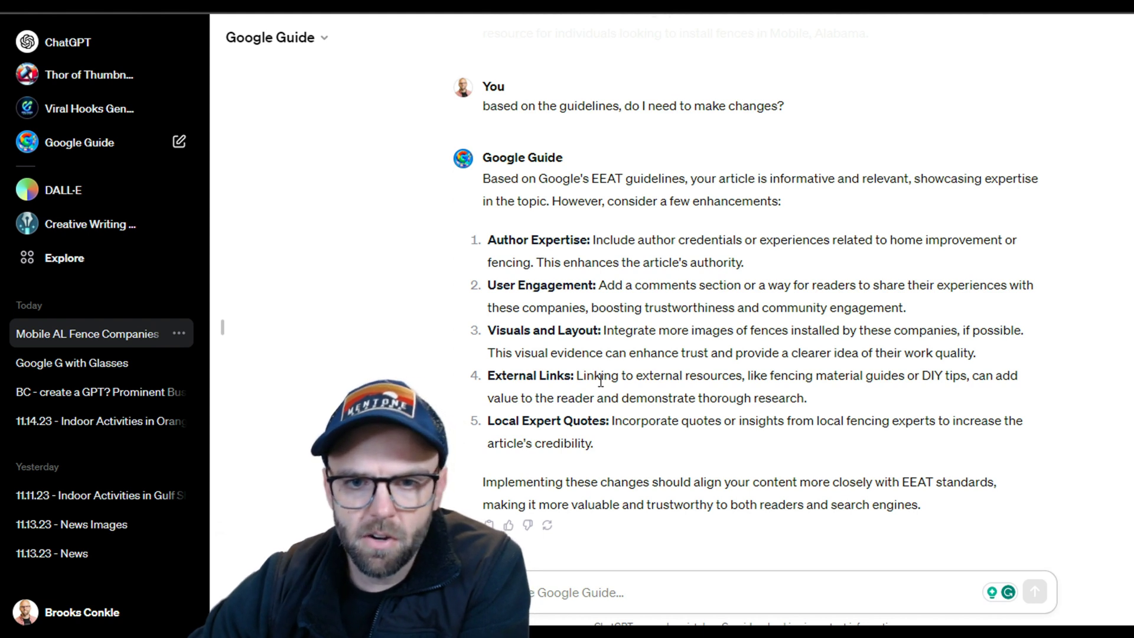
# Step: Read through the suggested article enhancements and ask Google Guide "what about heading and title structure?"
pyautogui.moveTo(584, 376); pyautogui.dragTo(822, 401)
pyautogui.click(820, 393)
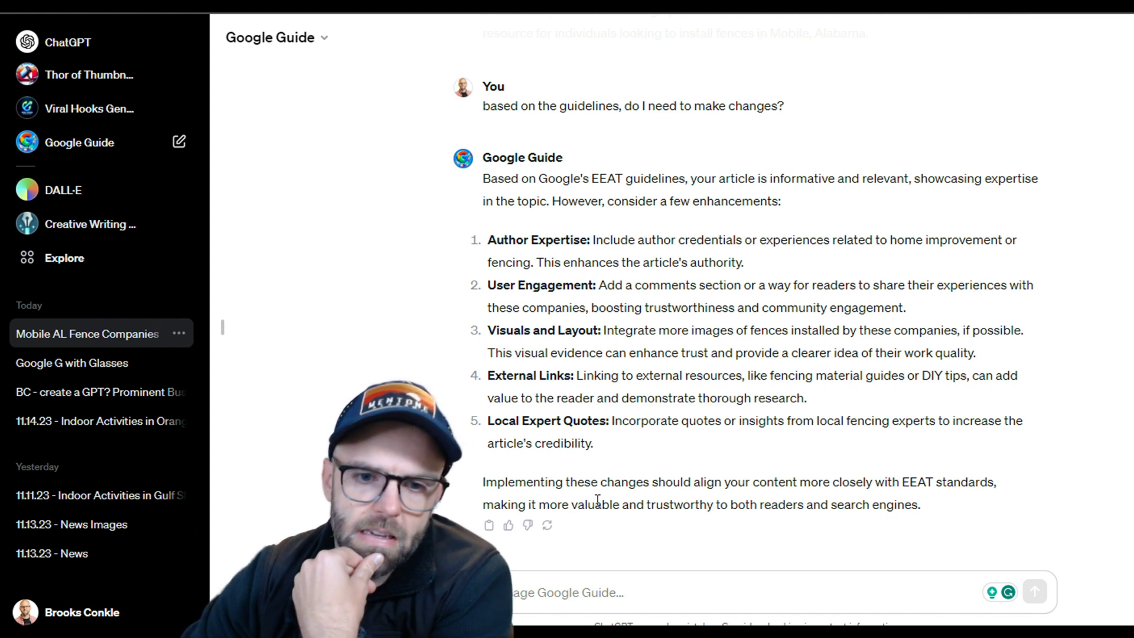
pyautogui.moveTo(605, 480); pyautogui.dragTo(901, 505)
pyautogui.click(938, 497)
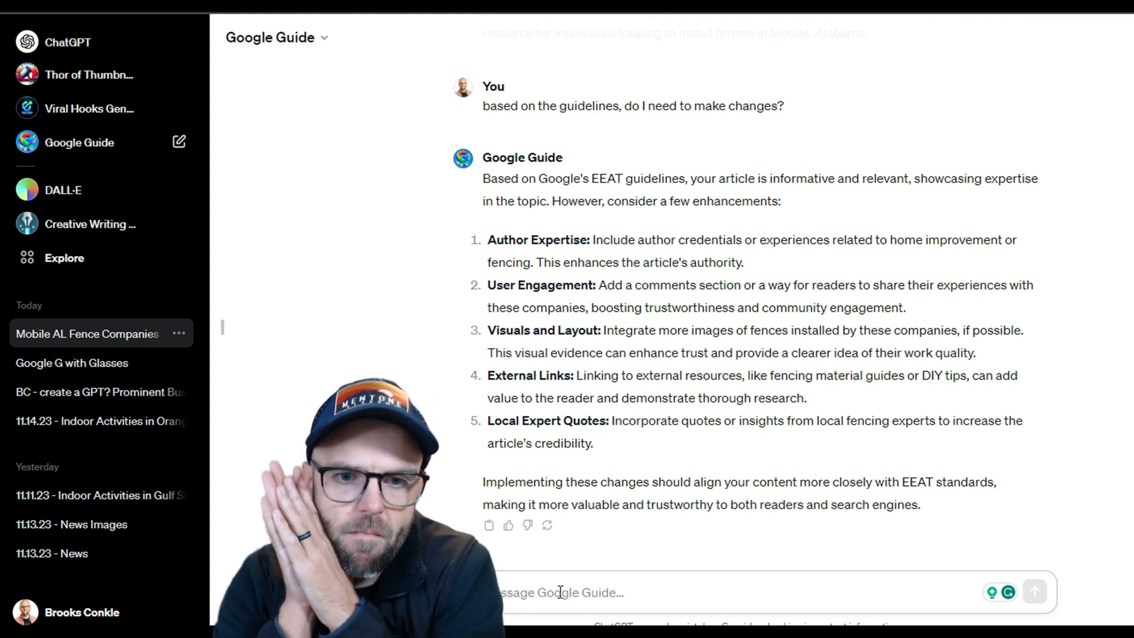
pyautogui.write('what abou')
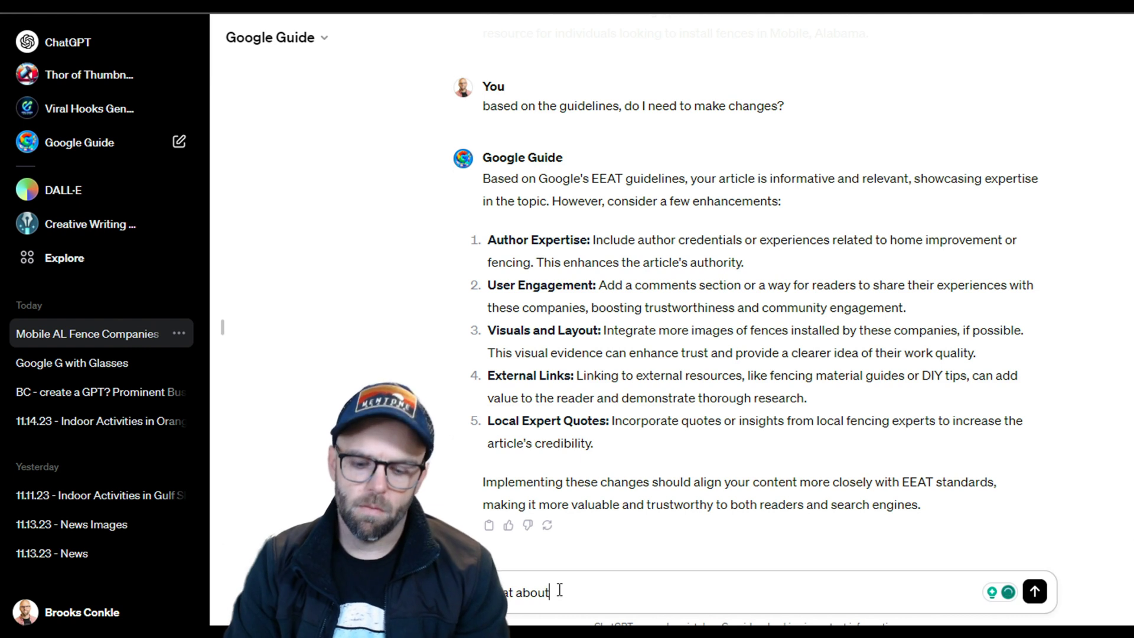
pyautogui.write('t heading and title struc')
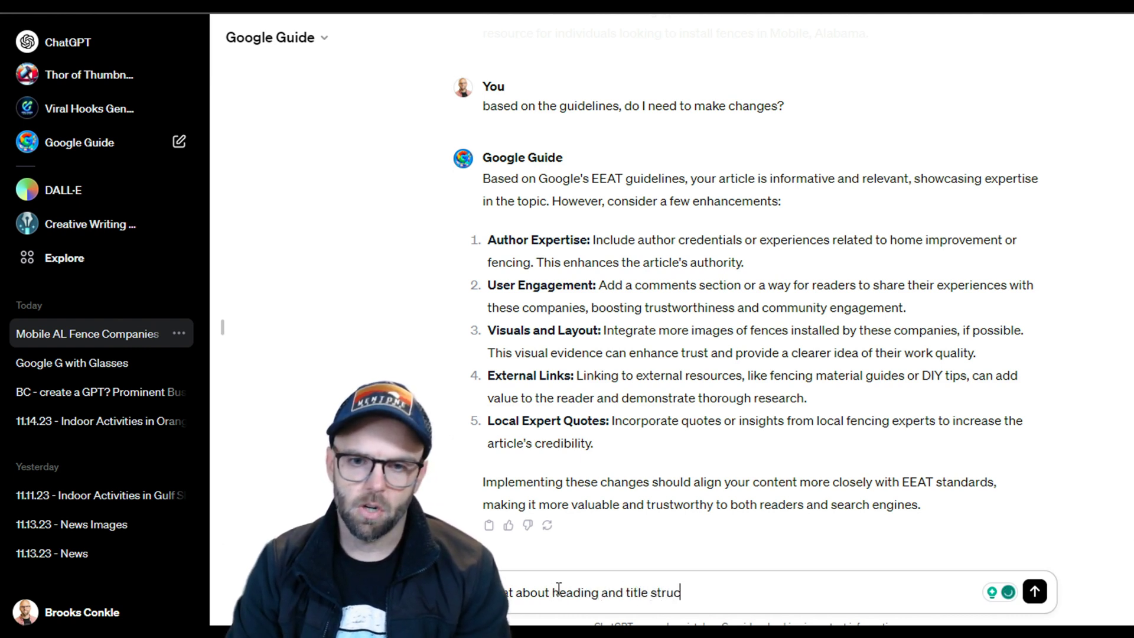
pyautogui.write('ture?')
pyautogui.press('Return')
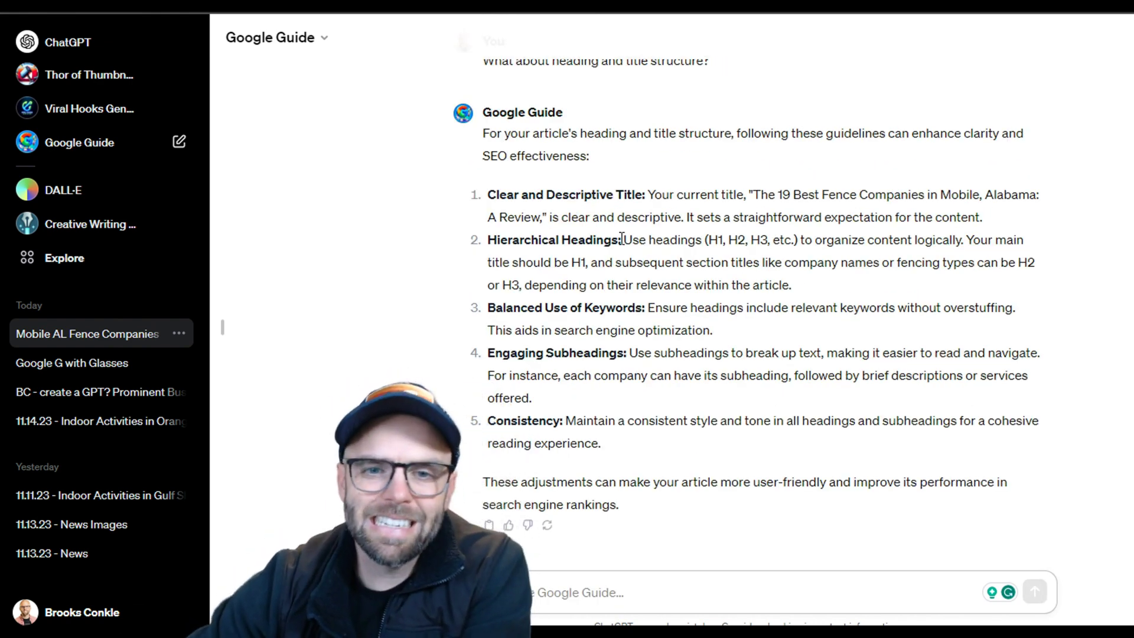
# Step: Read through Google Guide's heading and title structure recommendations, covering keywords, subheadings and the descriptive title
pyautogui.moveTo(495, 308); pyautogui.dragTo(655, 354)
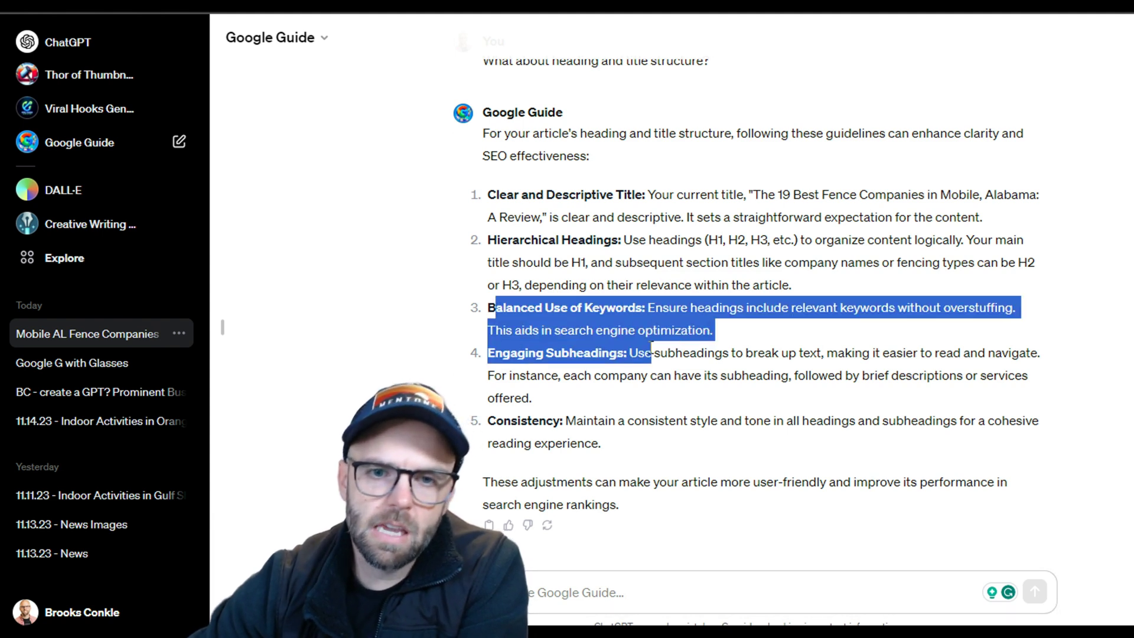
pyautogui.click(543, 395)
pyautogui.moveTo(488, 352); pyautogui.dragTo(544, 417)
pyautogui.click(544, 436)
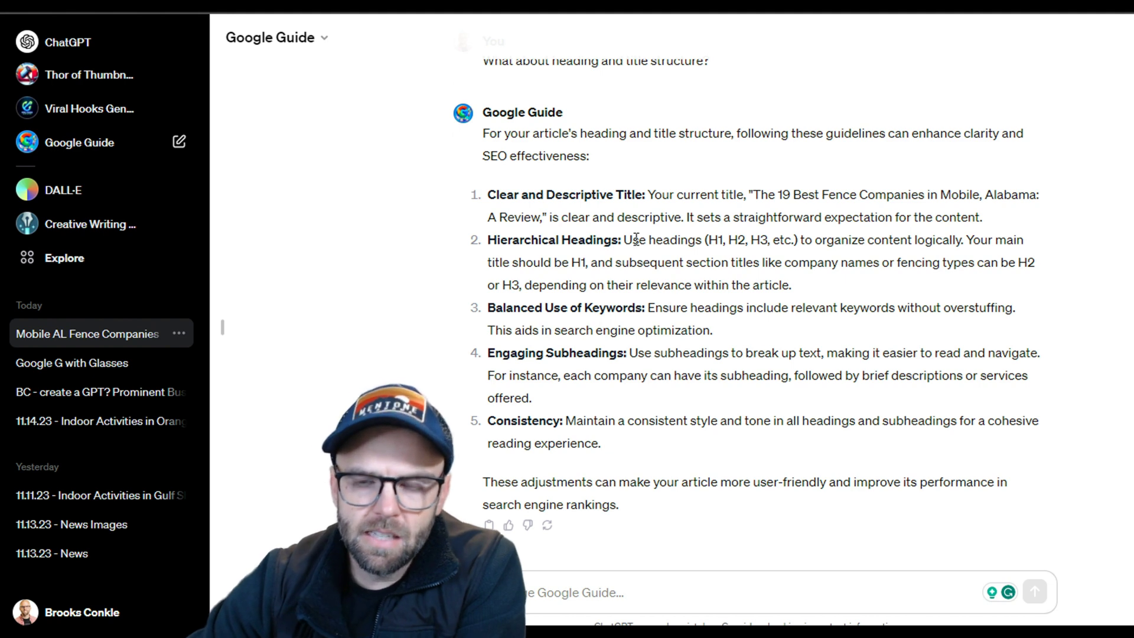
pyautogui.moveTo(555, 196); pyautogui.dragTo(1004, 224)
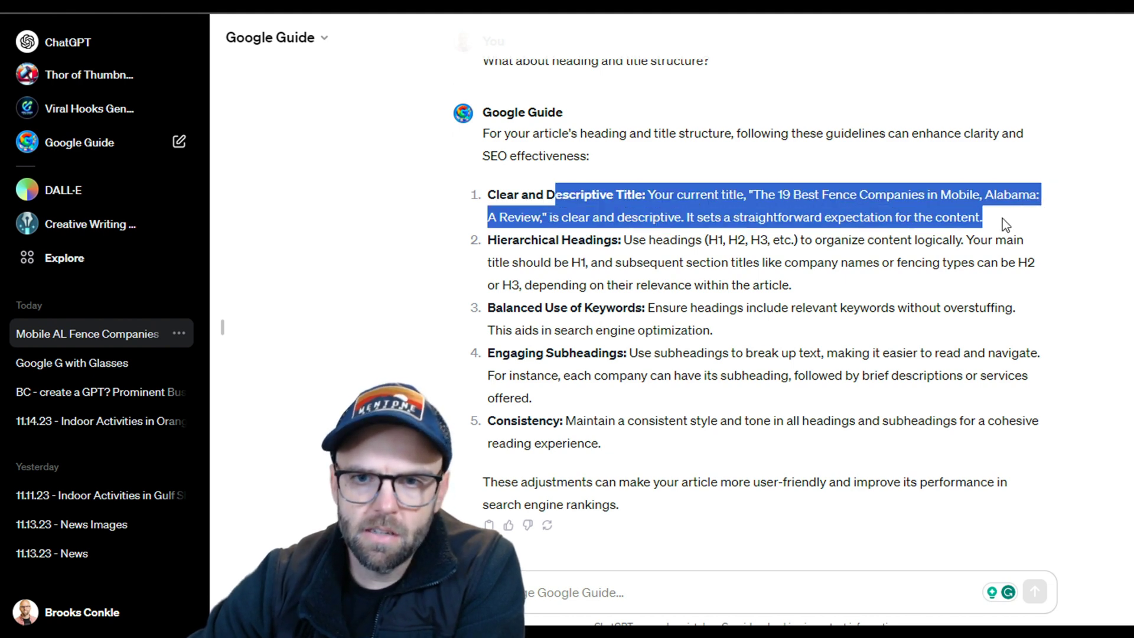
pyautogui.click(1001, 217)
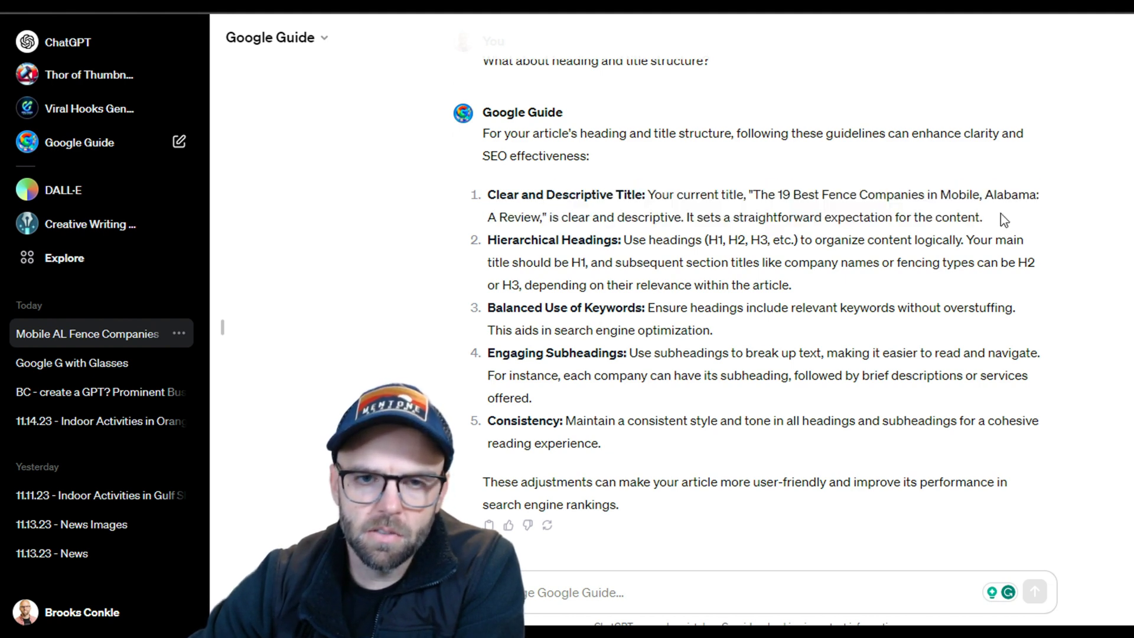
# Step: Ask Google Guide "how did I do on the above items for the article?"
pyautogui.click(568, 583)
pyautogui.write('how')
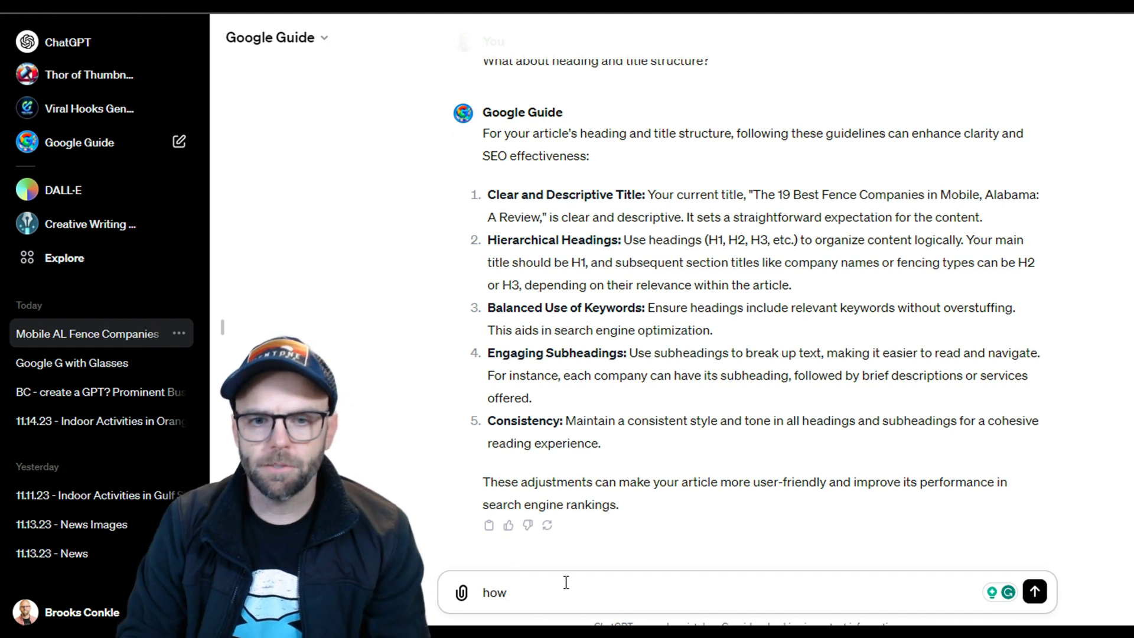
pyautogui.write(' did I do on th')
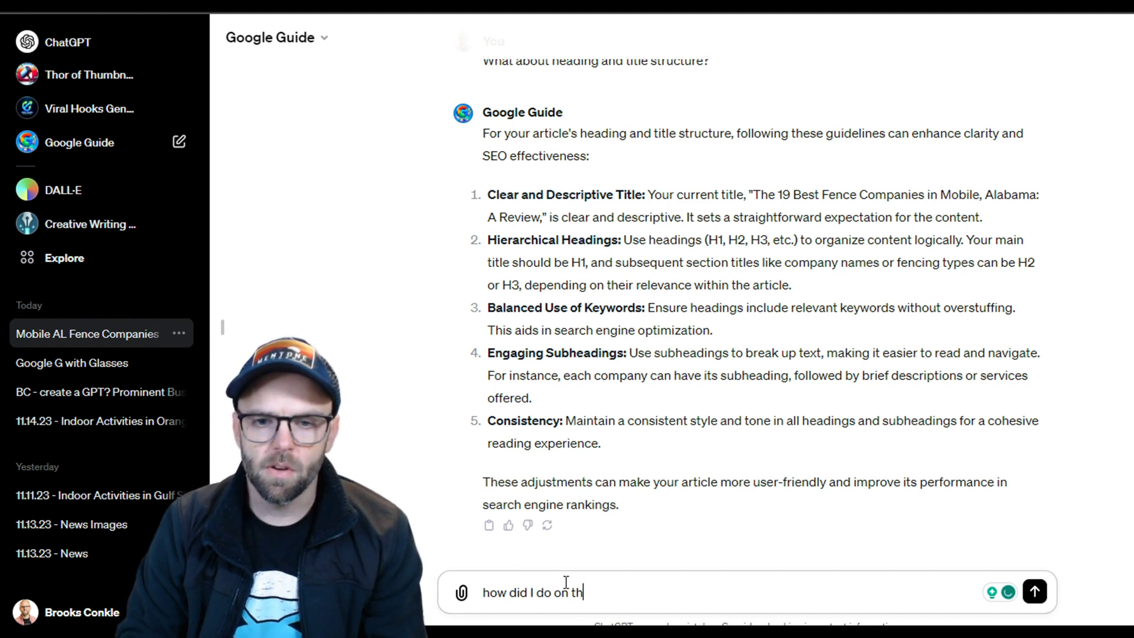
pyautogui.write('e above items?')
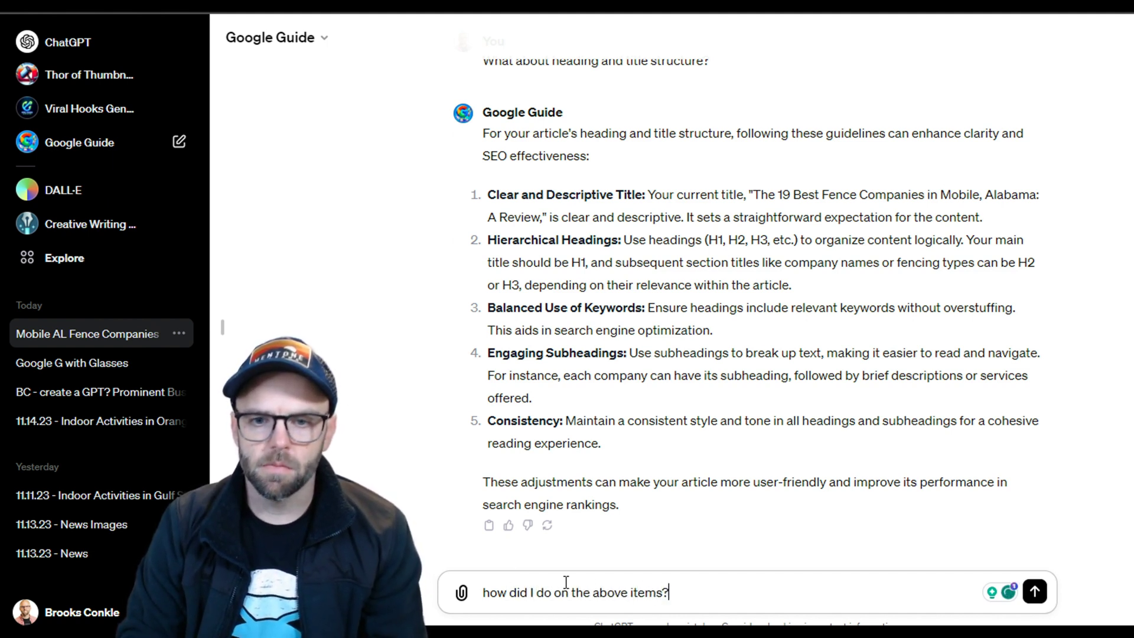
pyautogui.press('BackSpace')
pyautogui.write('for the article')
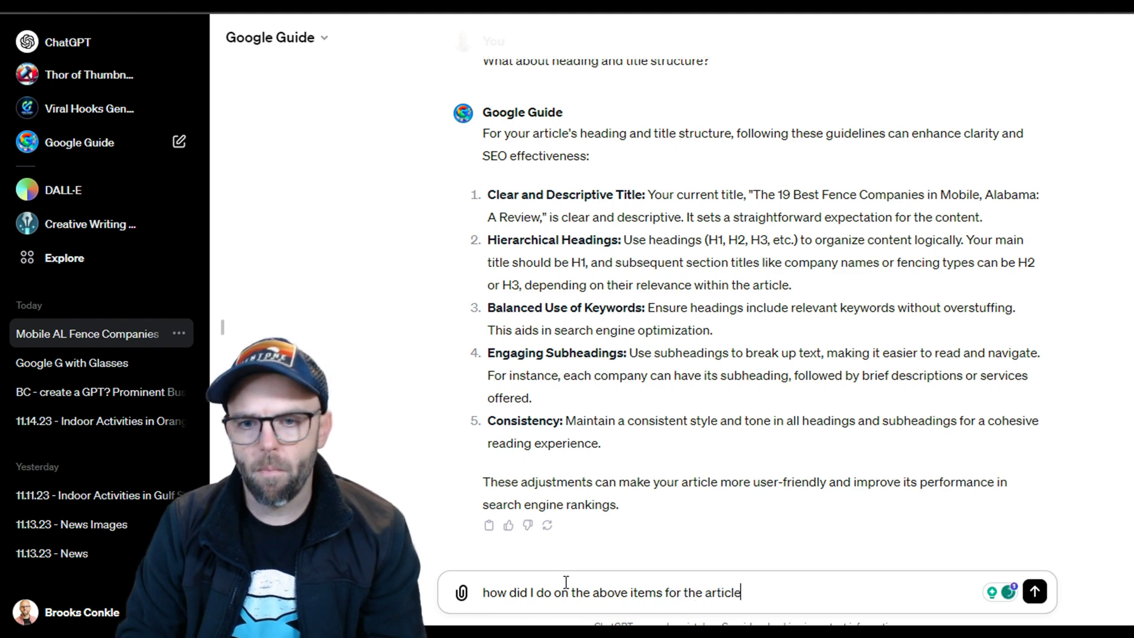
pyautogui.write('?')
pyautogui.press('Return')
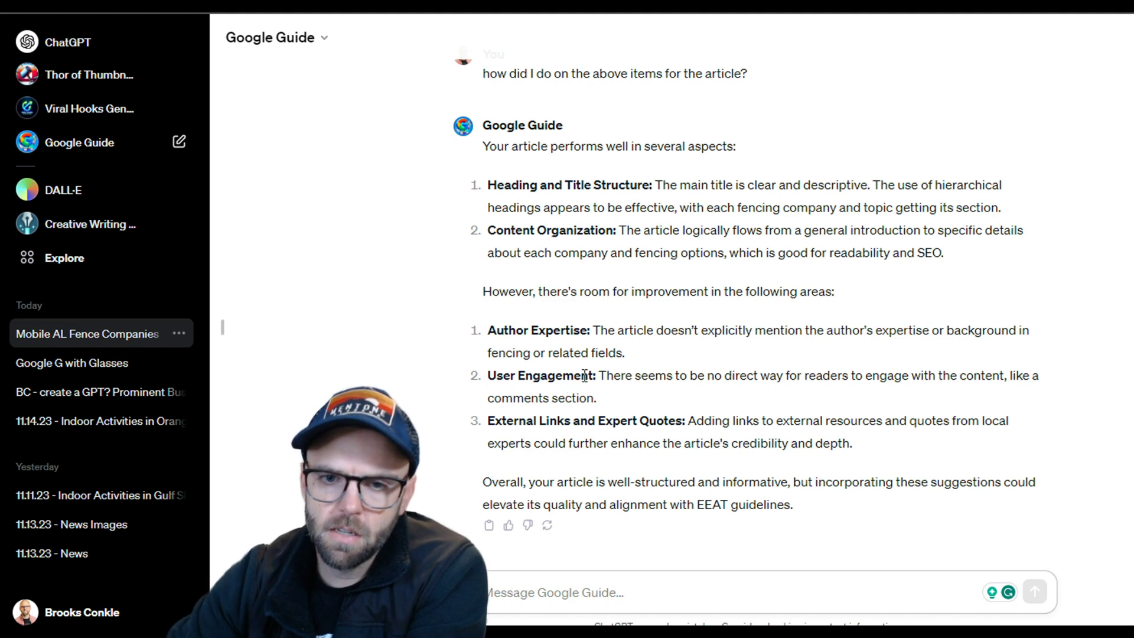
pyautogui.moveTo(585, 376); pyautogui.dragTo(786, 443)
pyautogui.click(708, 398)
pyautogui.moveTo(698, 376); pyautogui.dragTo(878, 452)
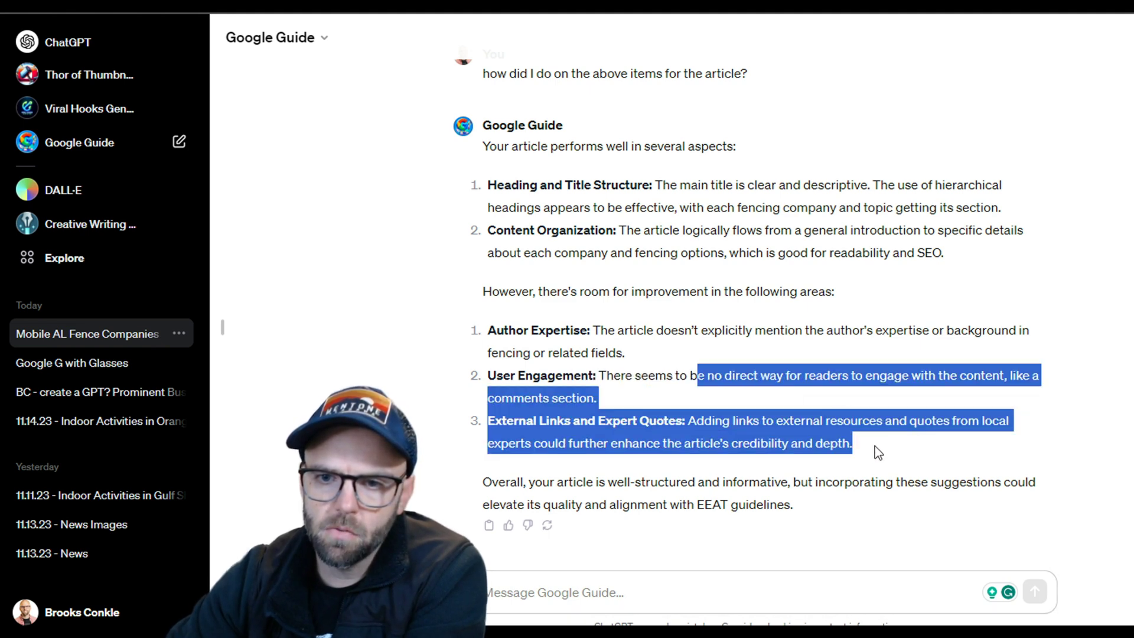
pyautogui.click(878, 452)
pyautogui.tripleClick(656, 421)
pyautogui.click(621, 372)
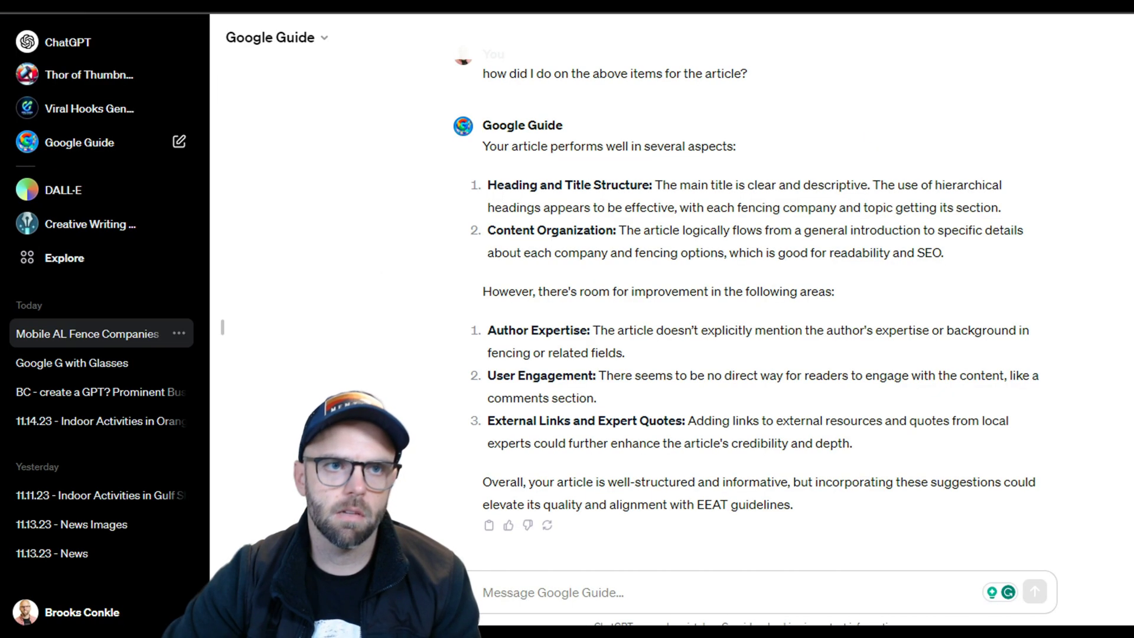
pyautogui.write('how about this article?')
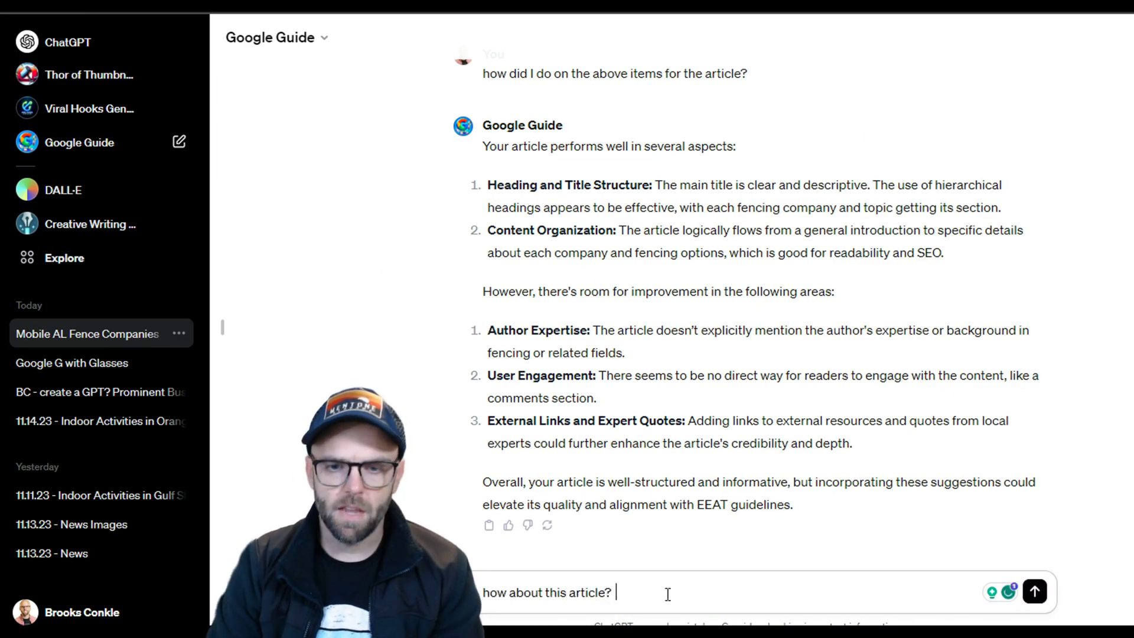
pyautogui.write('https://www.themobilerundown.com/top-restaurants-in-mobile-alabama-you-have-to-try/')
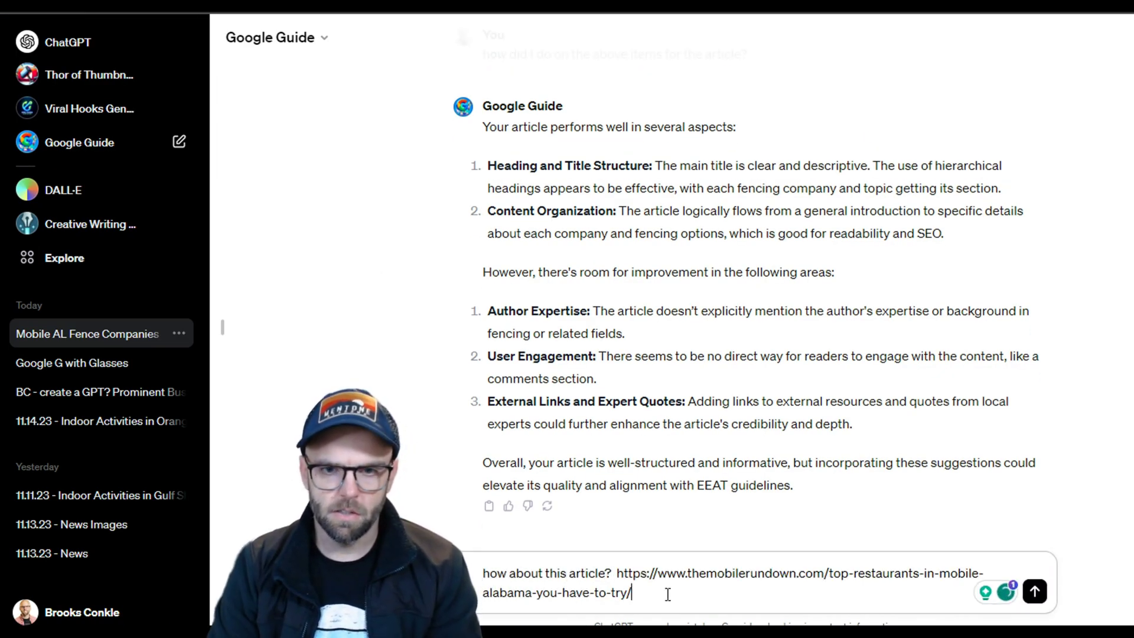
pyautogui.press('Return')
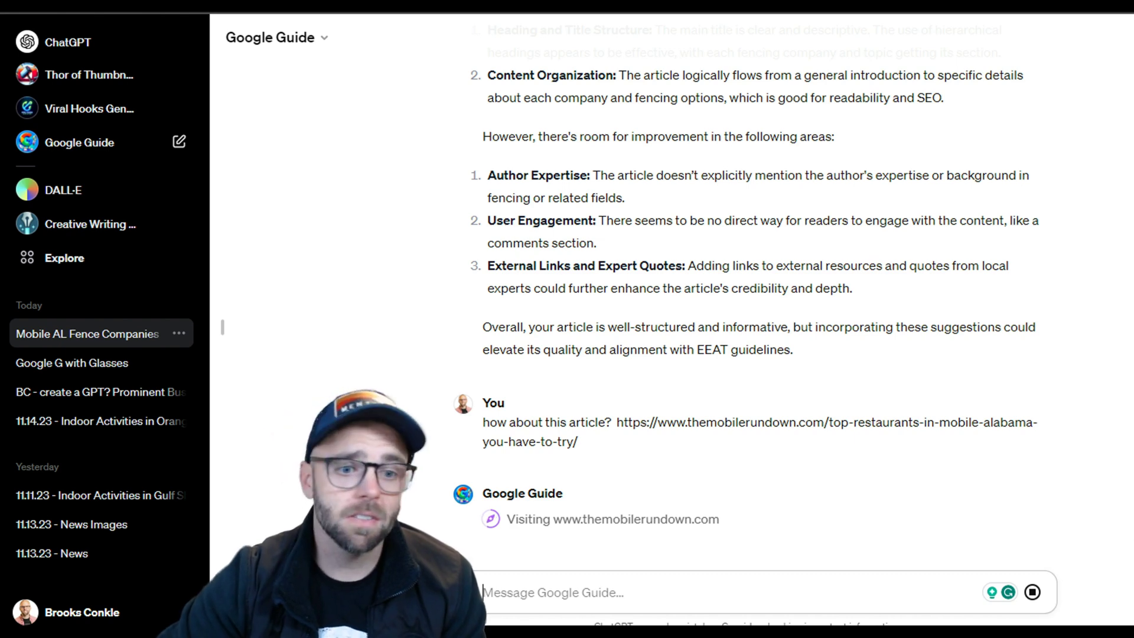
# Step: Switch to the General Guidelines PDF, look over its table of contents and search the document for "e-e-a-t"
pyautogui.click(915, 15)
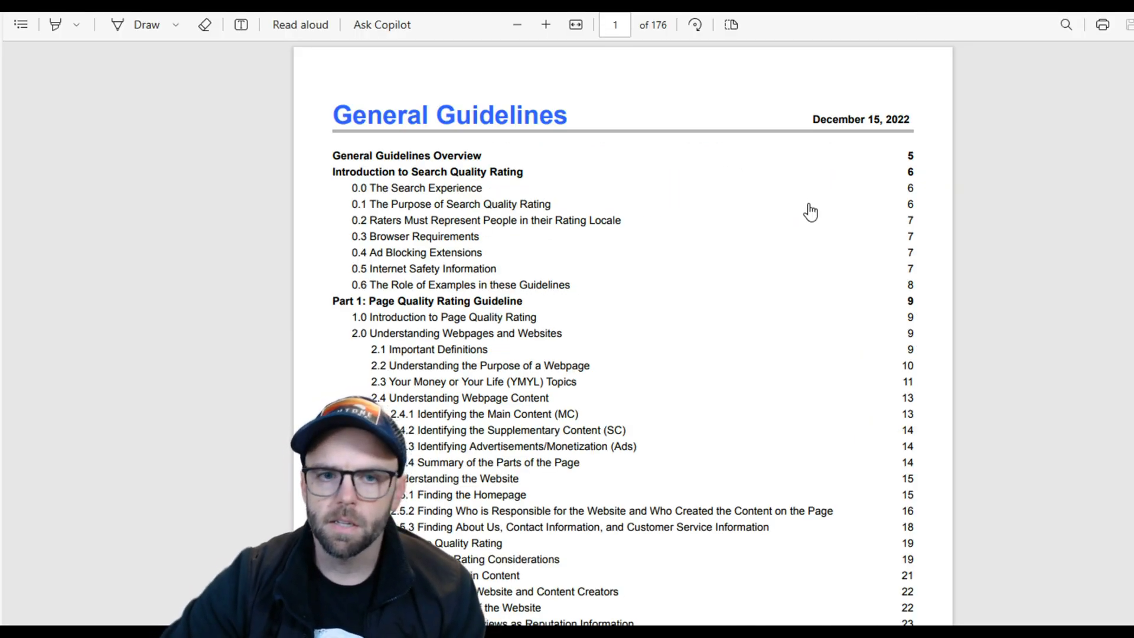
pyautogui.scroll(-3, 810, 211)
pyautogui.scroll(-2, 811, 211)
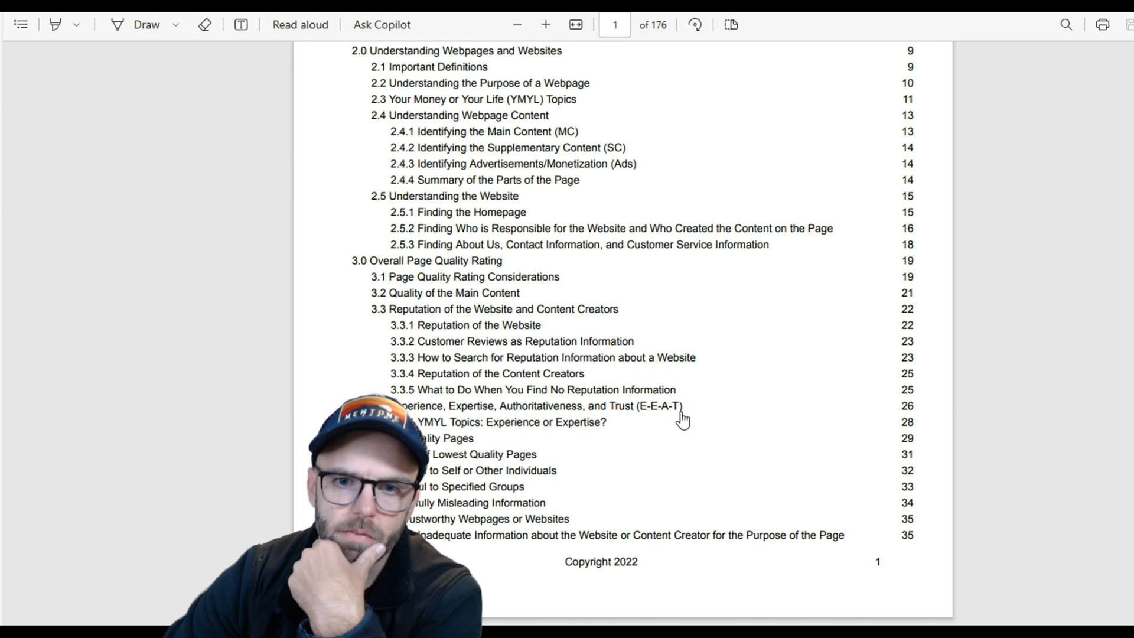
pyautogui.click(1073, 25)
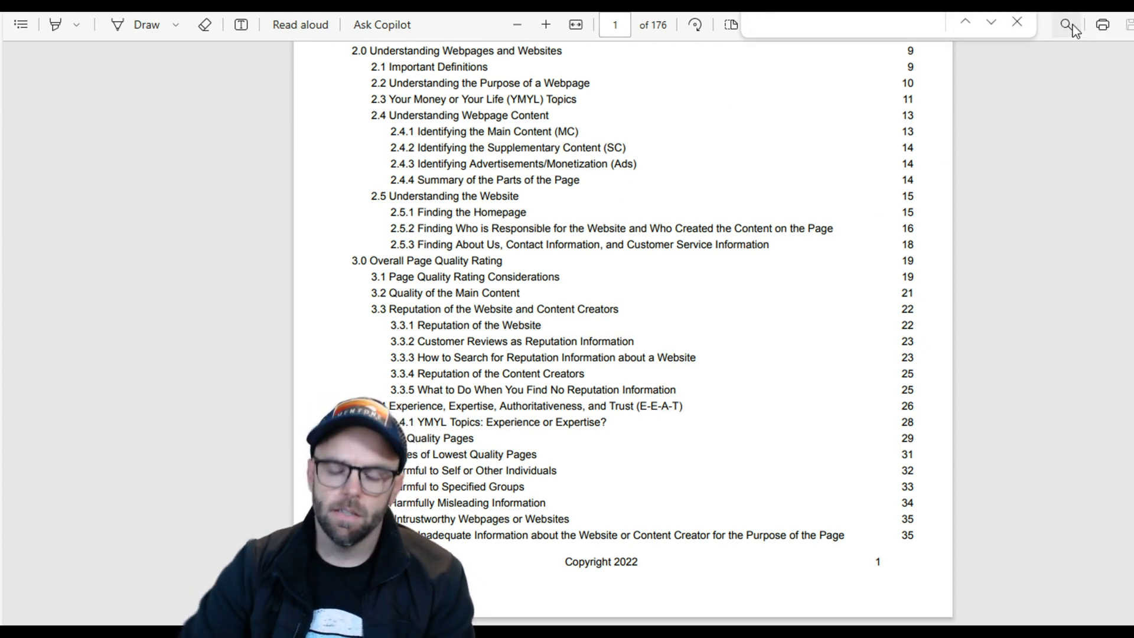
pyautogui.write('e-e-a')
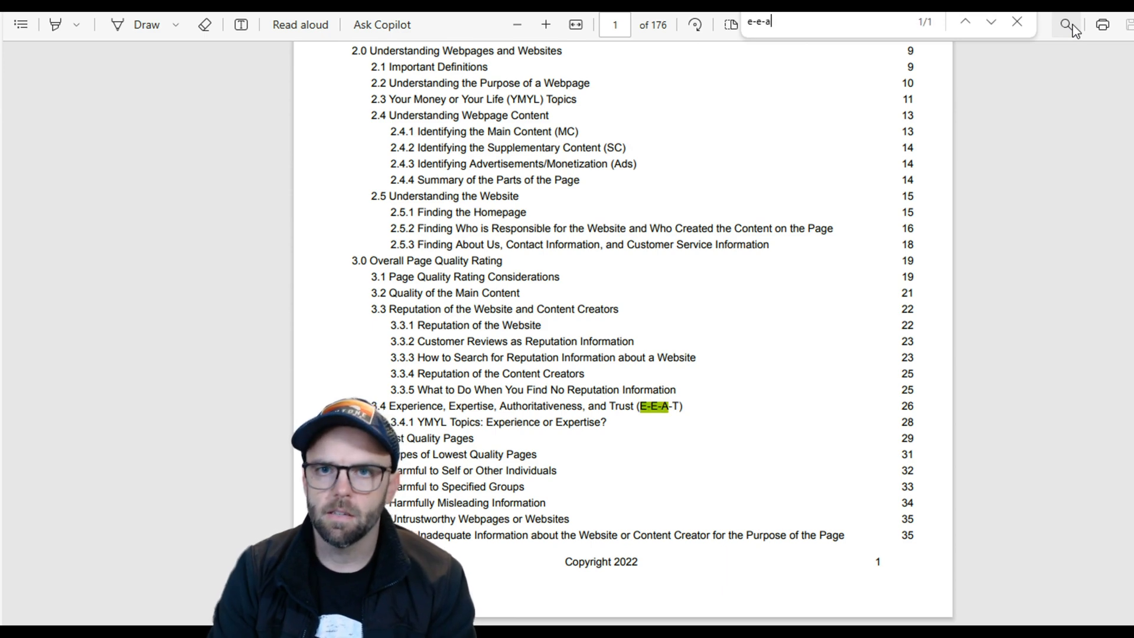
pyautogui.write('-t')
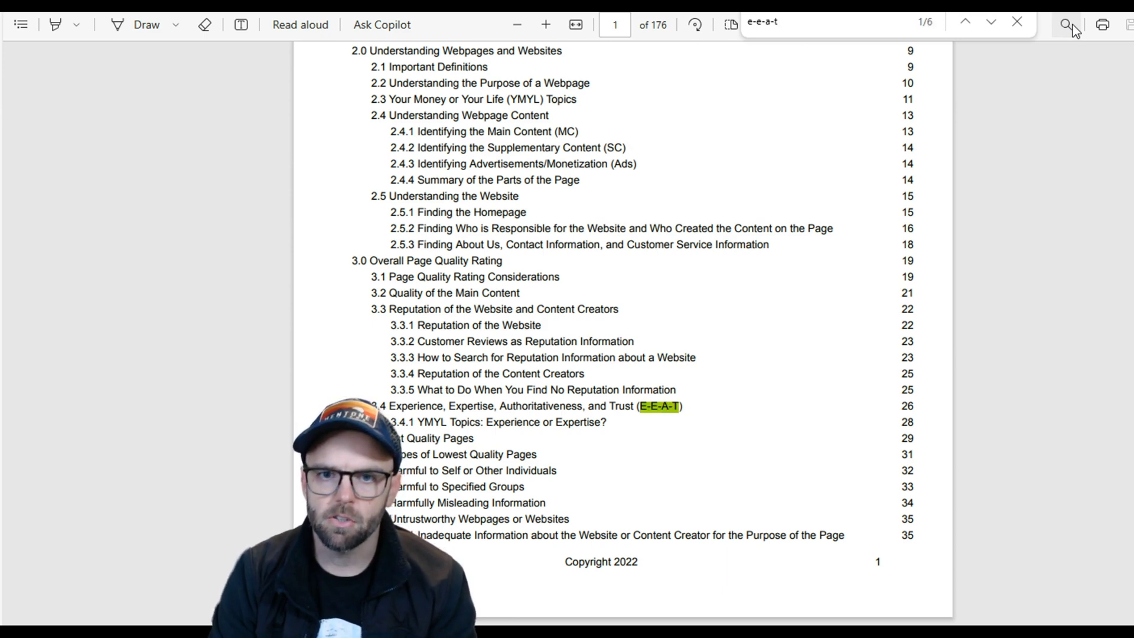
pyautogui.press('Return')
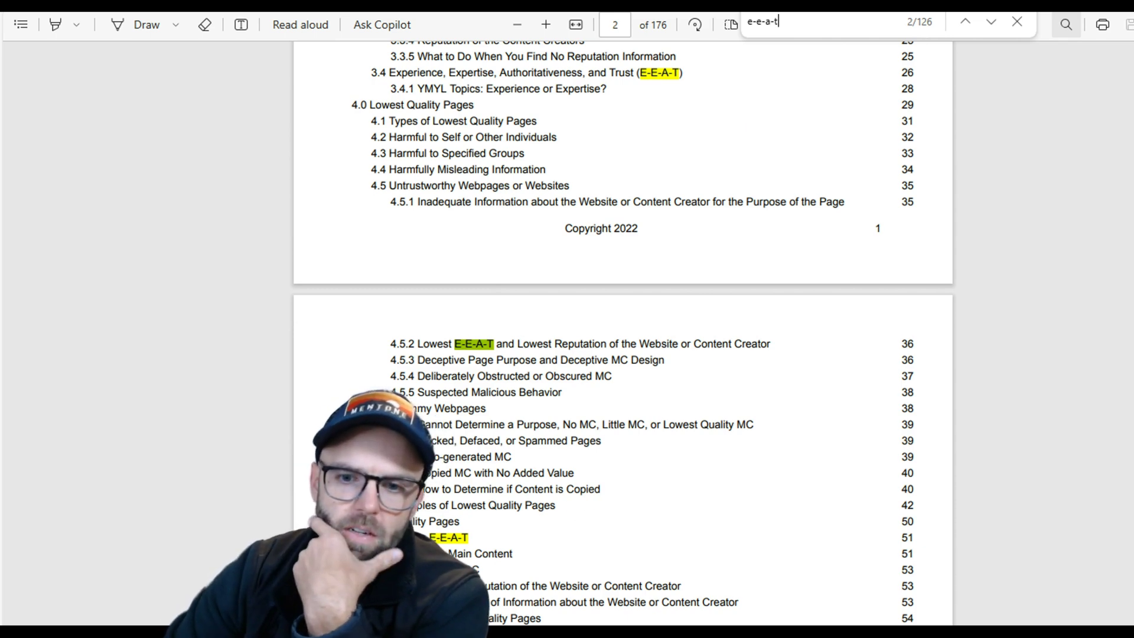
# Step: Return to the Google Guide chat, review the keyword suggestion and ask "what keywords am I not including that I should?"
pyautogui.moveTo(842, 632)
pyautogui.moveTo(807, 632)
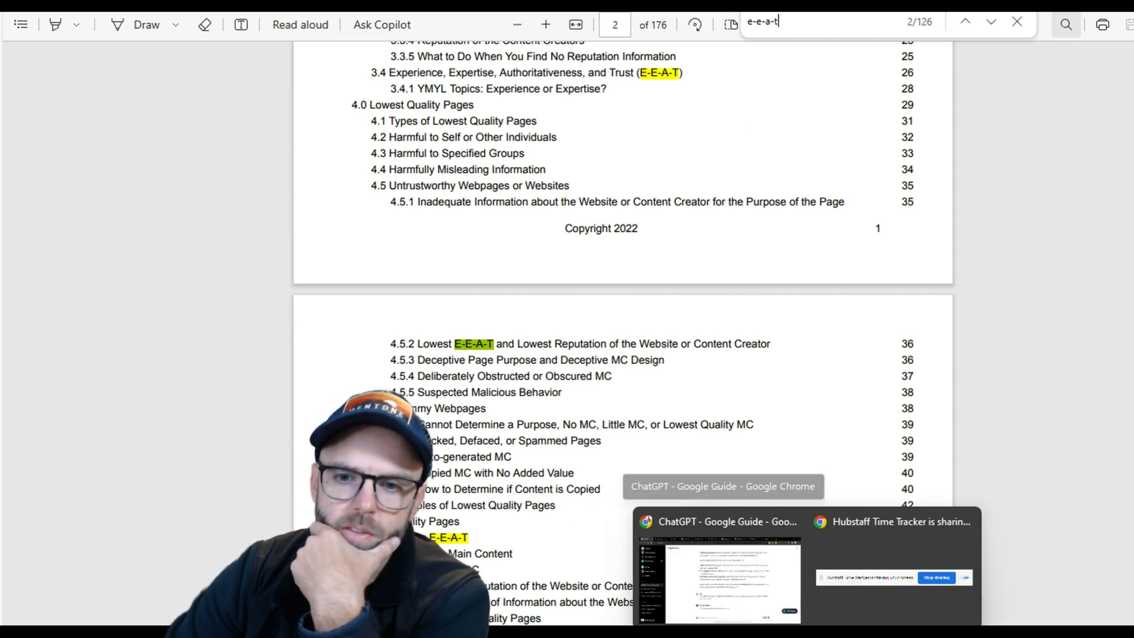
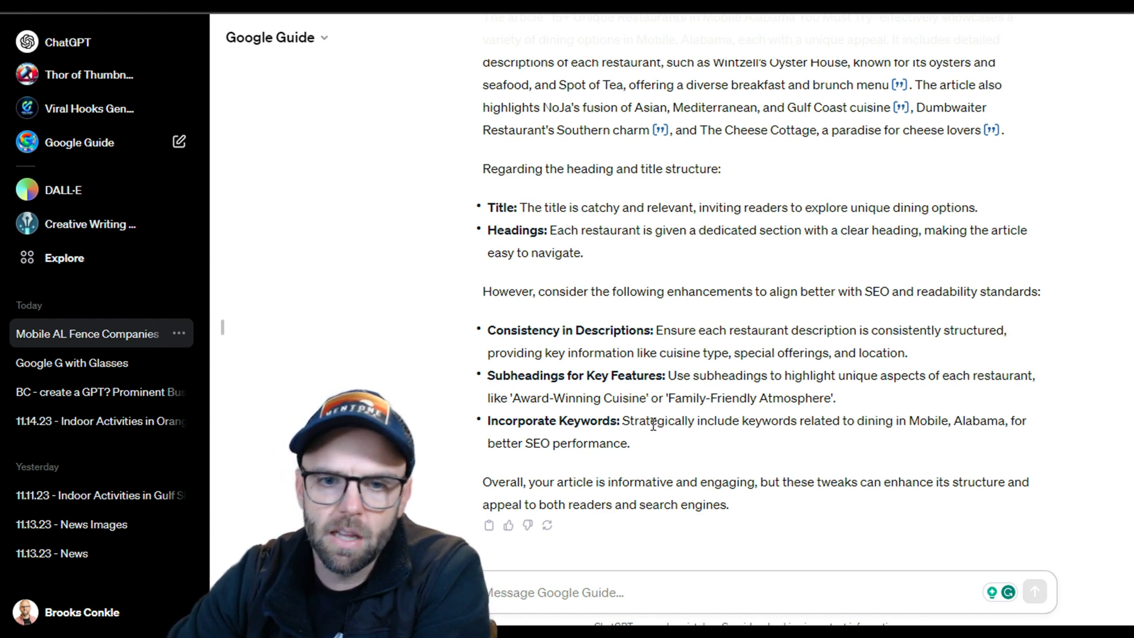
pyautogui.moveTo(649, 422); pyautogui.dragTo(695, 440)
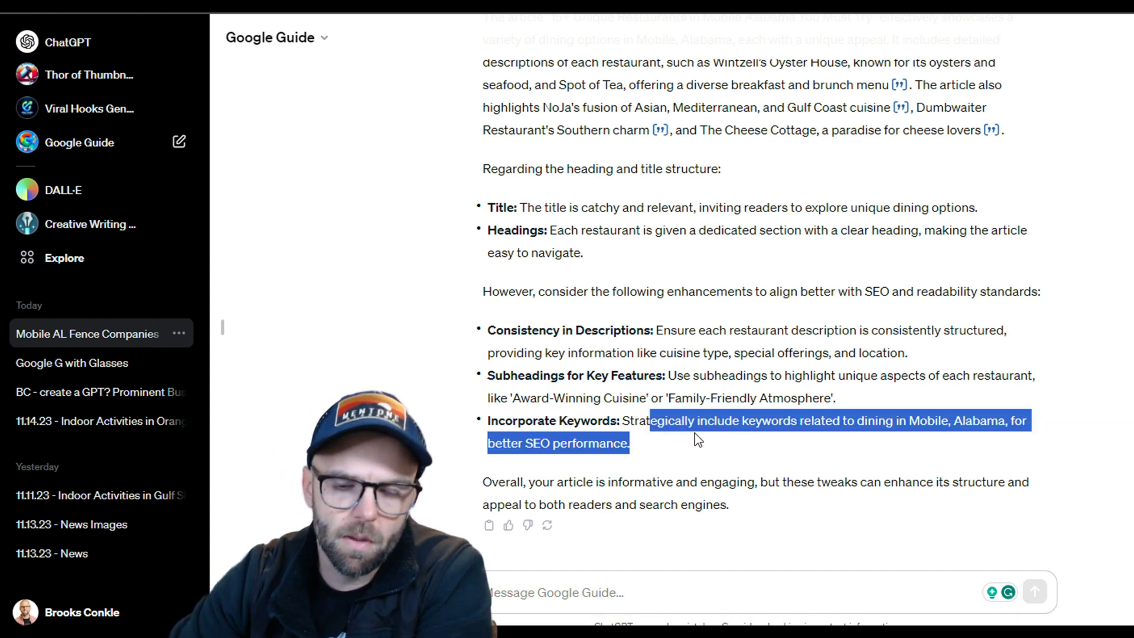
pyautogui.click(679, 440)
pyautogui.click(662, 597)
pyautogui.write('what keywords am I not including that I should?')
pyautogui.press('Return')
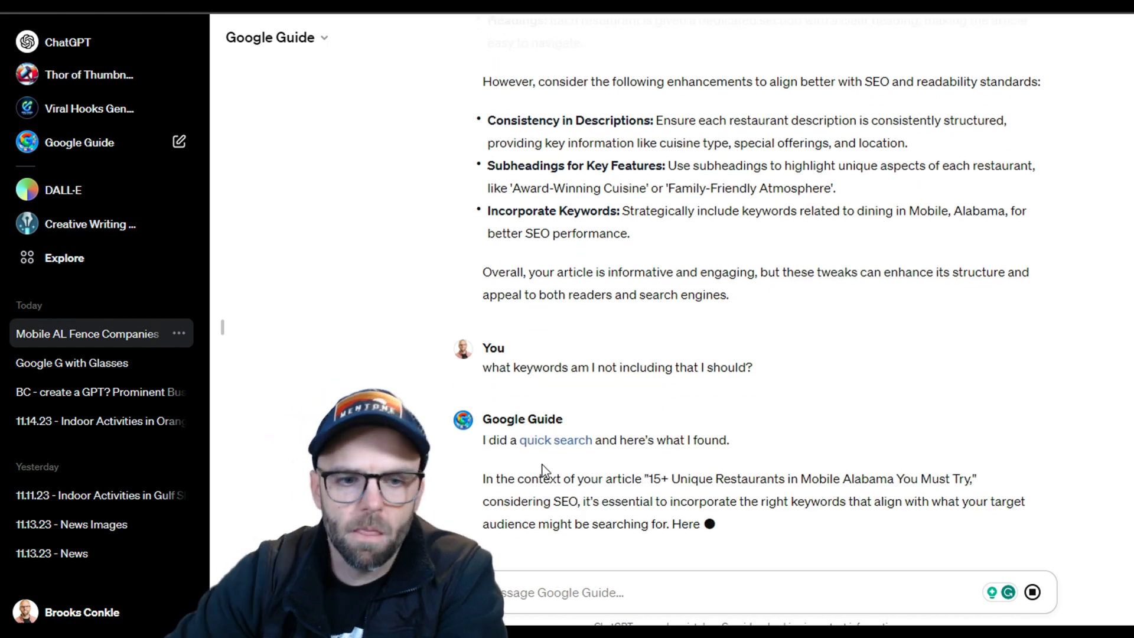
# Step: Open the reply's "quick search" link in a new tab and look through the Bing results for restaurant article SEO keywords
pyautogui.rightClick(549, 443)
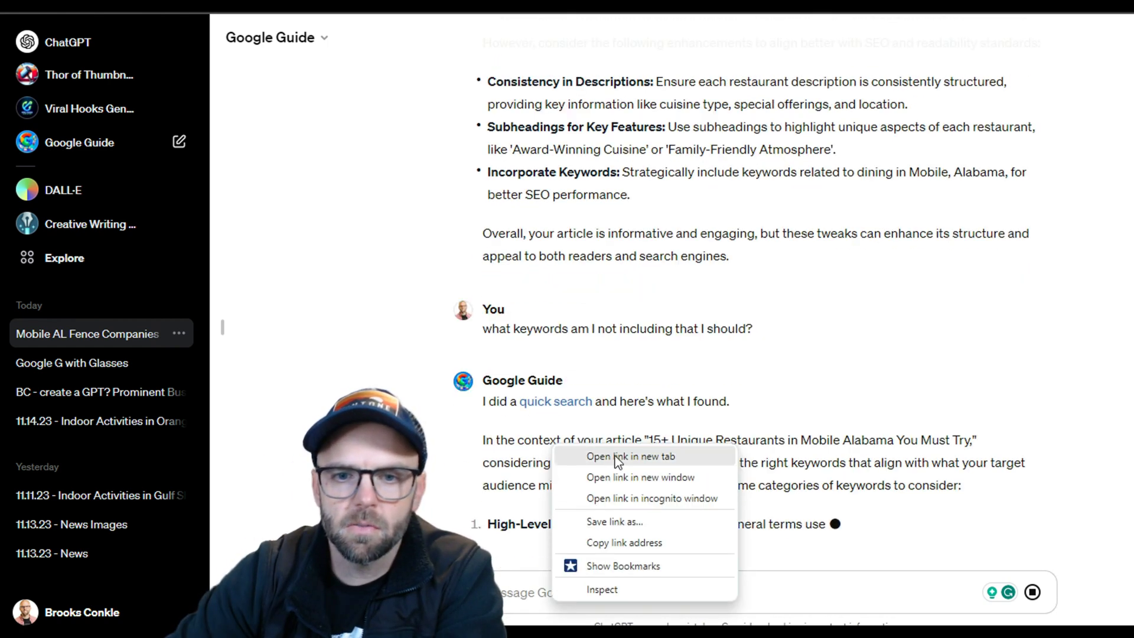
pyautogui.click(614, 455)
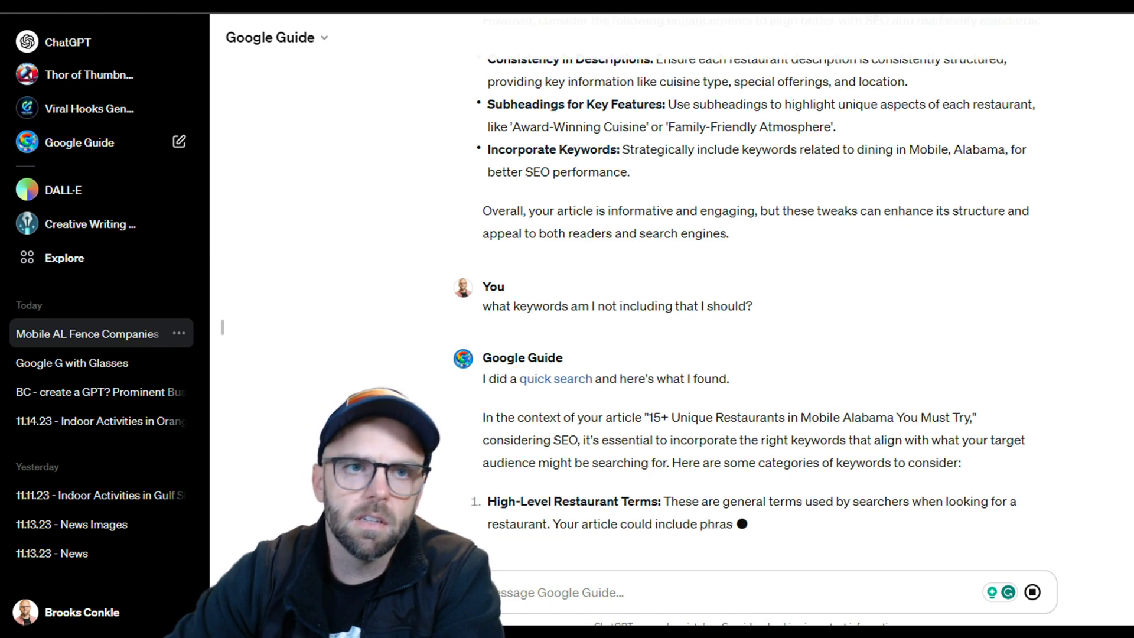
pyautogui.click(171, 6)
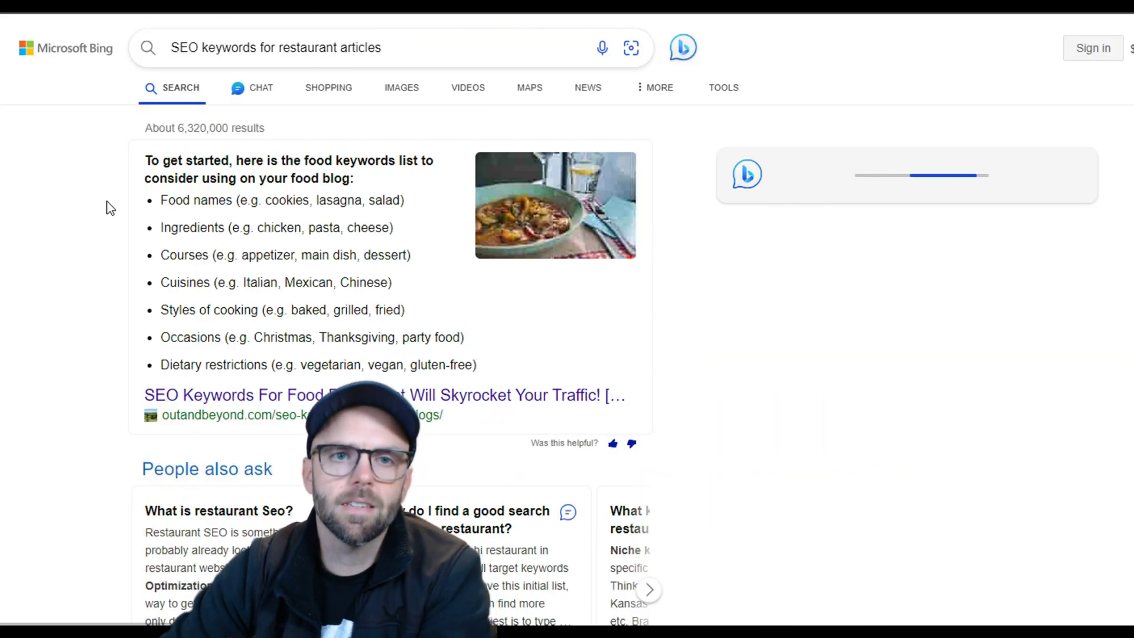
pyautogui.scroll(-6, 159, 233)
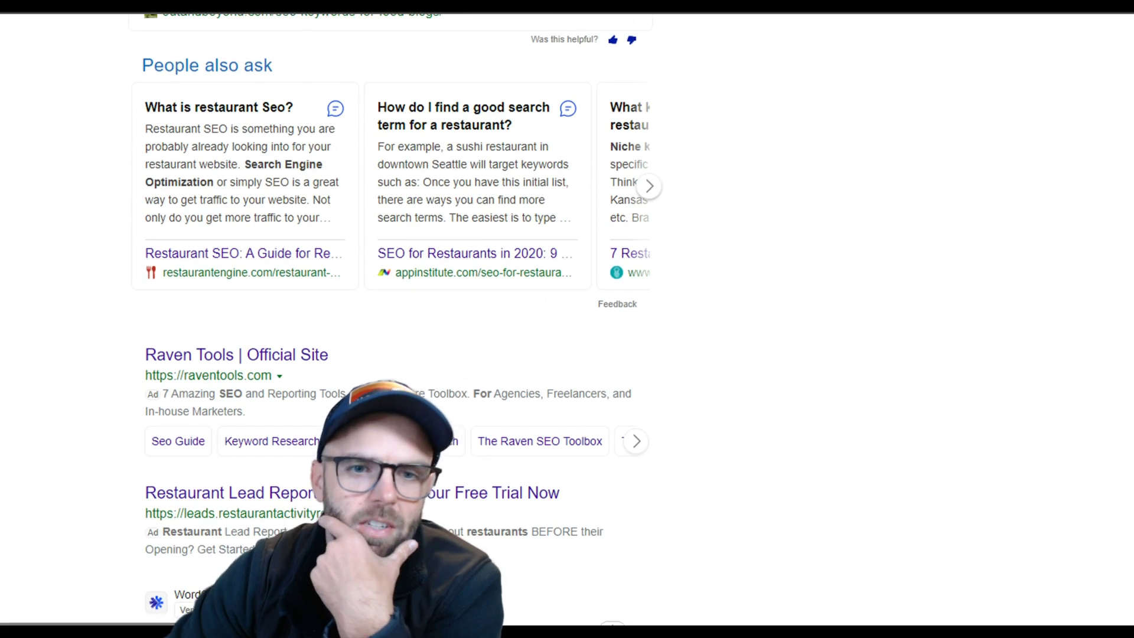
pyautogui.scroll(6, 160, 233)
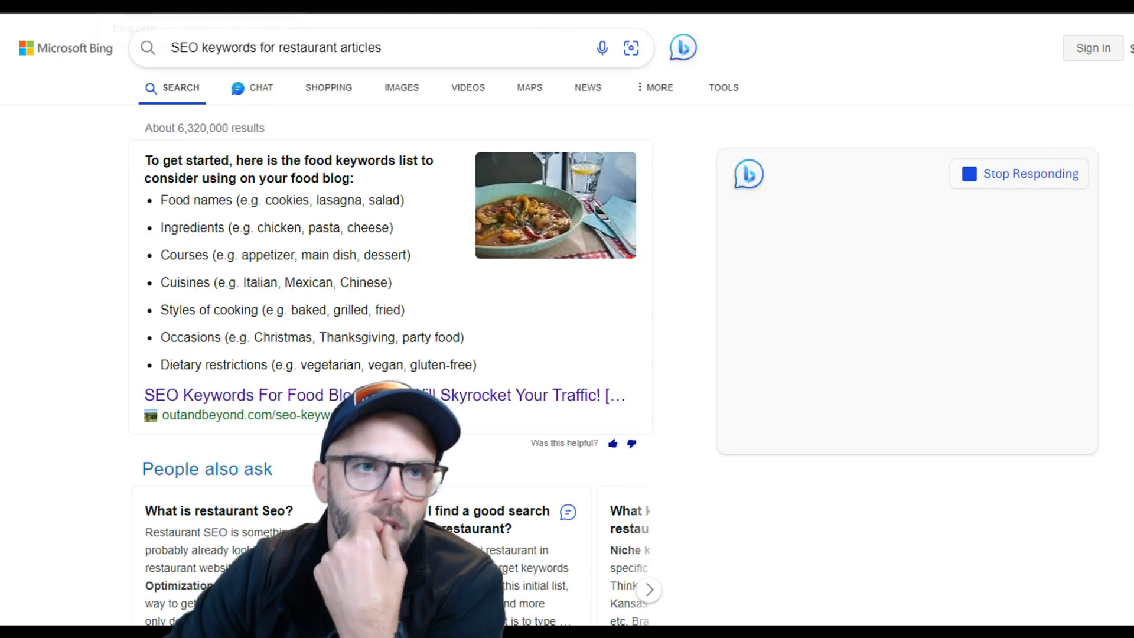
# Step: Return to the Google Guide chat and ask "what words am I missing?"
pyautogui.click(124, 6)
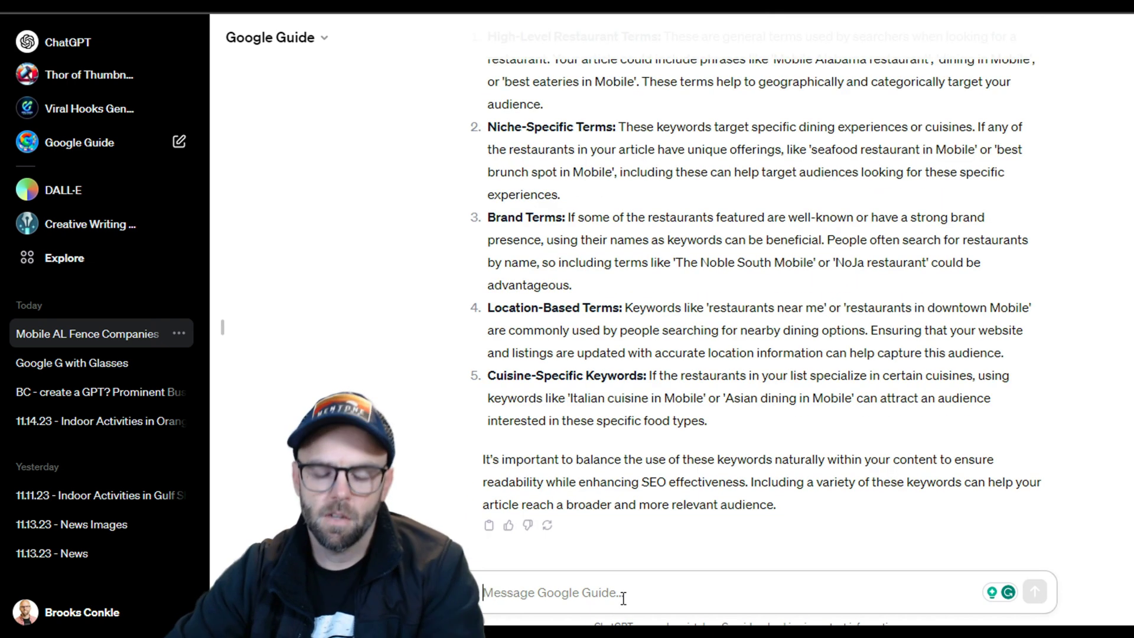
pyautogui.click(623, 598)
pyautogui.write('what words ')
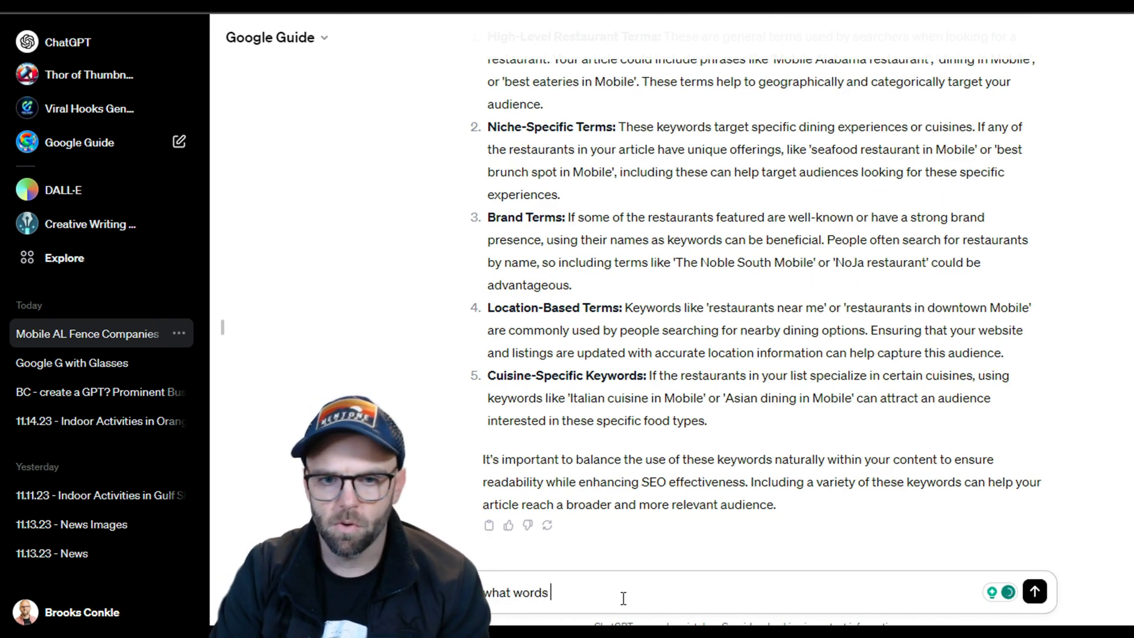
pyautogui.write('am I missing?')
pyautogui.press('Return')
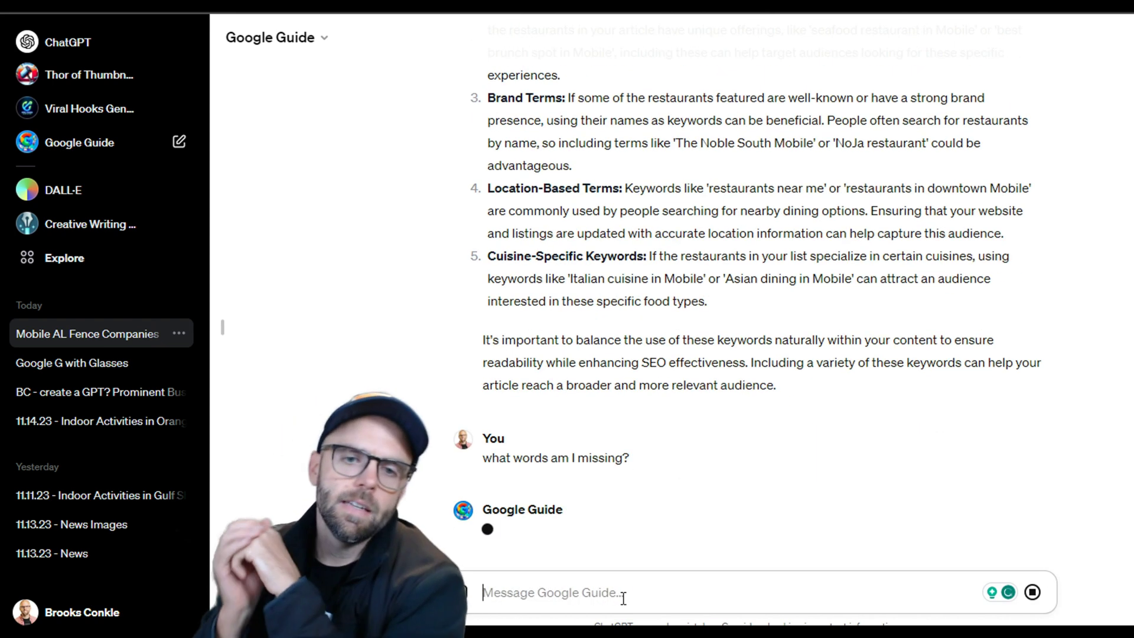